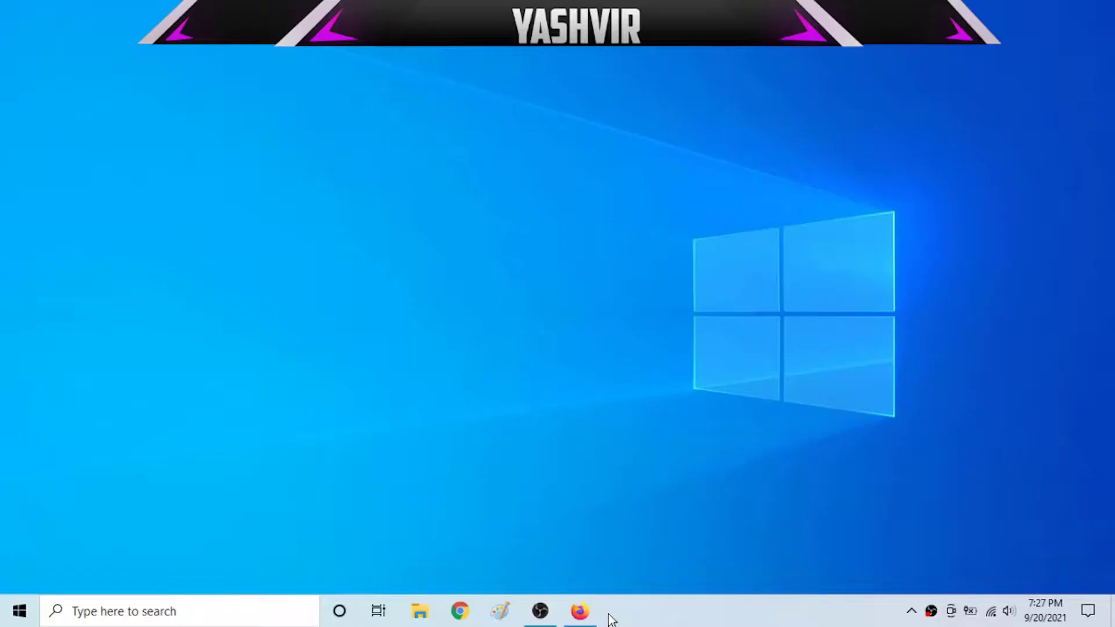
# Switch to the AWS Management Console in Firefox and start launching a virtual machine with EC2.
pyautogui.click(580, 611)
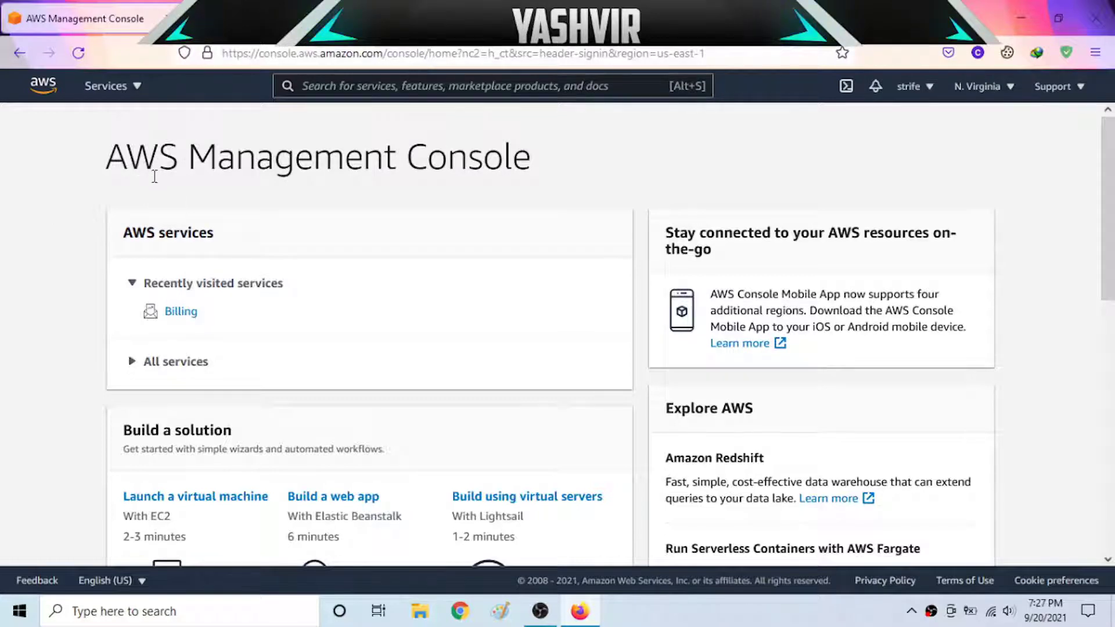
pyautogui.scroll(-2, 75, 267)
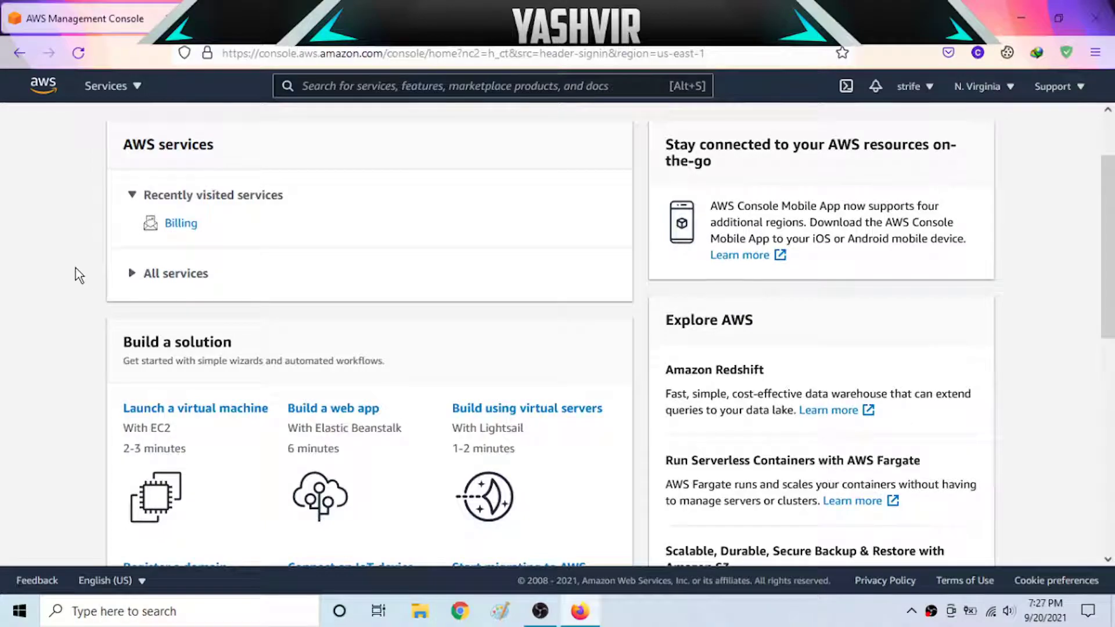
pyautogui.scroll(-2, 75, 273)
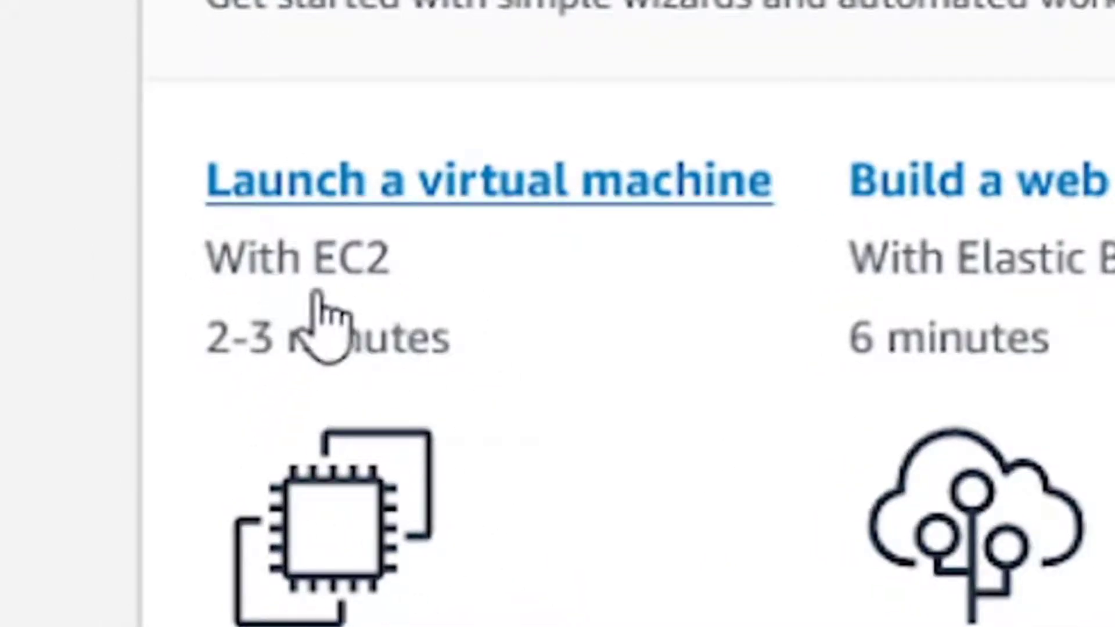
pyautogui.click(427, 200)
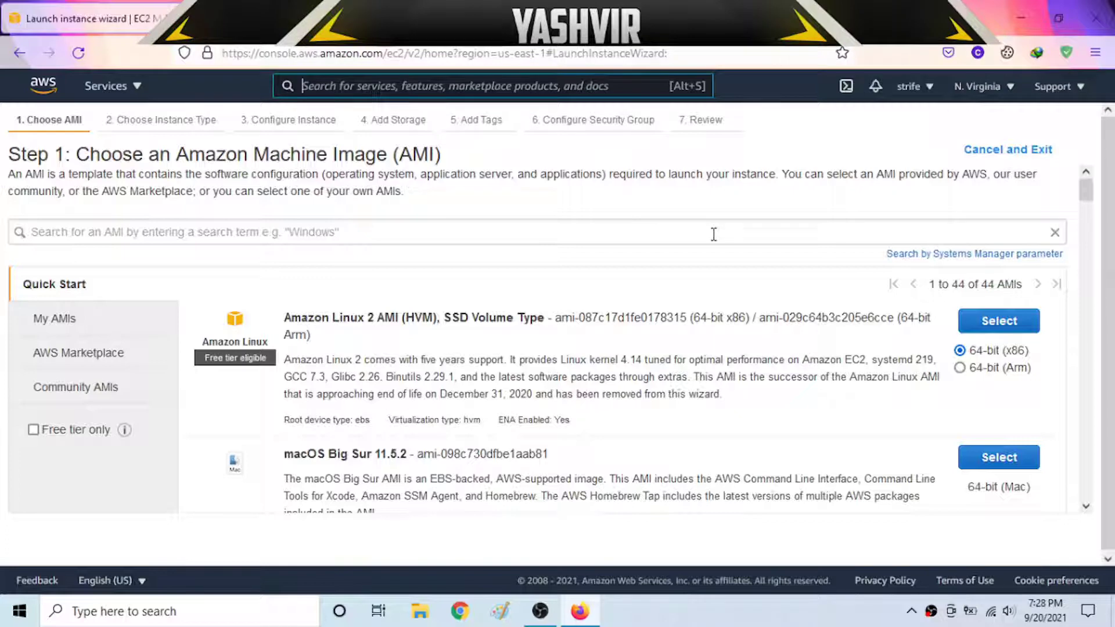
# Choose the Microsoft Windows Server 2019 Base image (64-bit x86) as the instance's AMI.
pyautogui.scroll(-1, 708, 250)
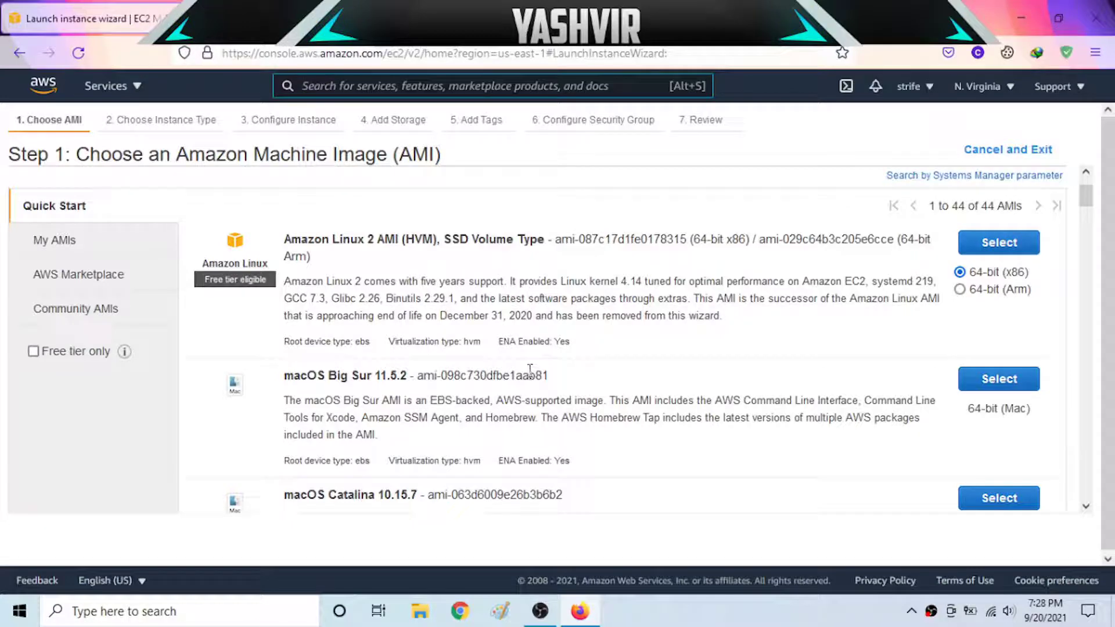
pyautogui.moveTo(1088, 204); pyautogui.dragTo(1090, 273)
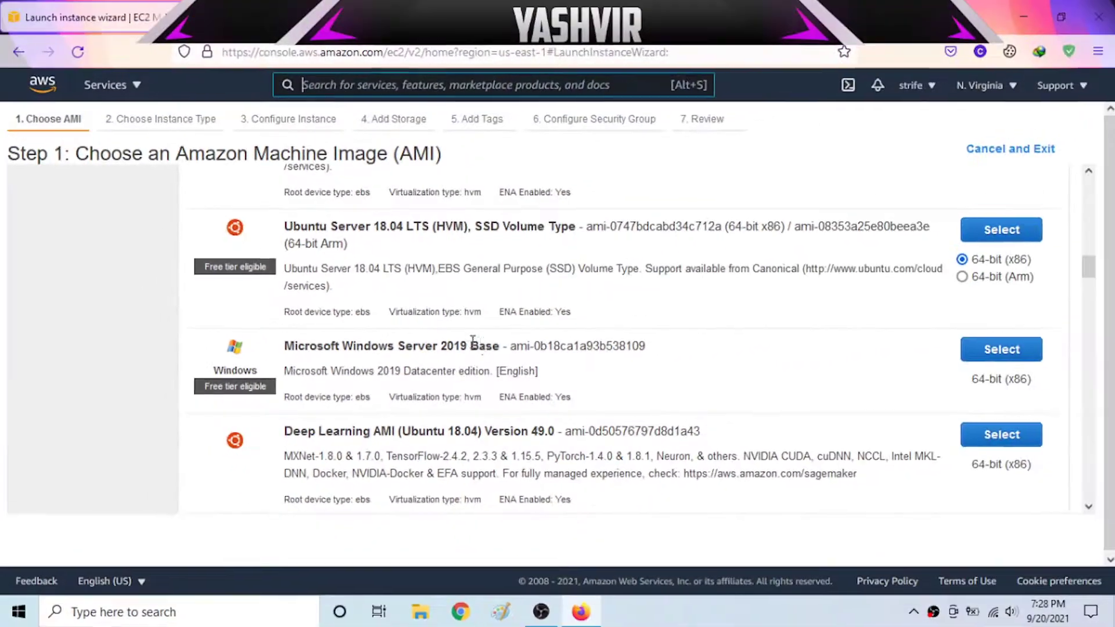
pyautogui.doubleClick(427, 345)
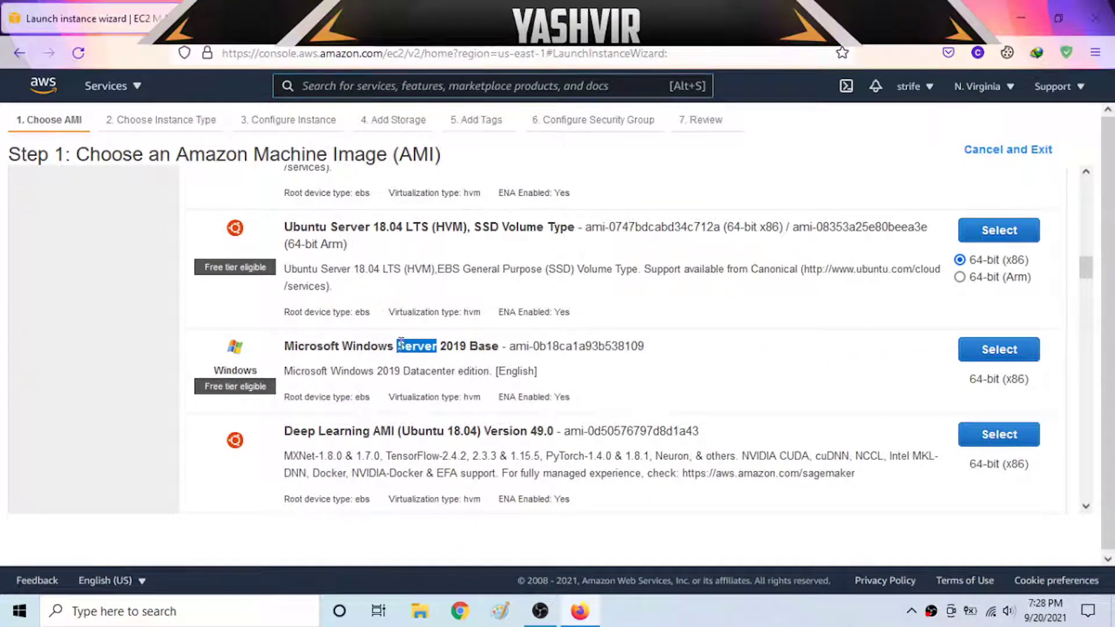
pyautogui.click(513, 357)
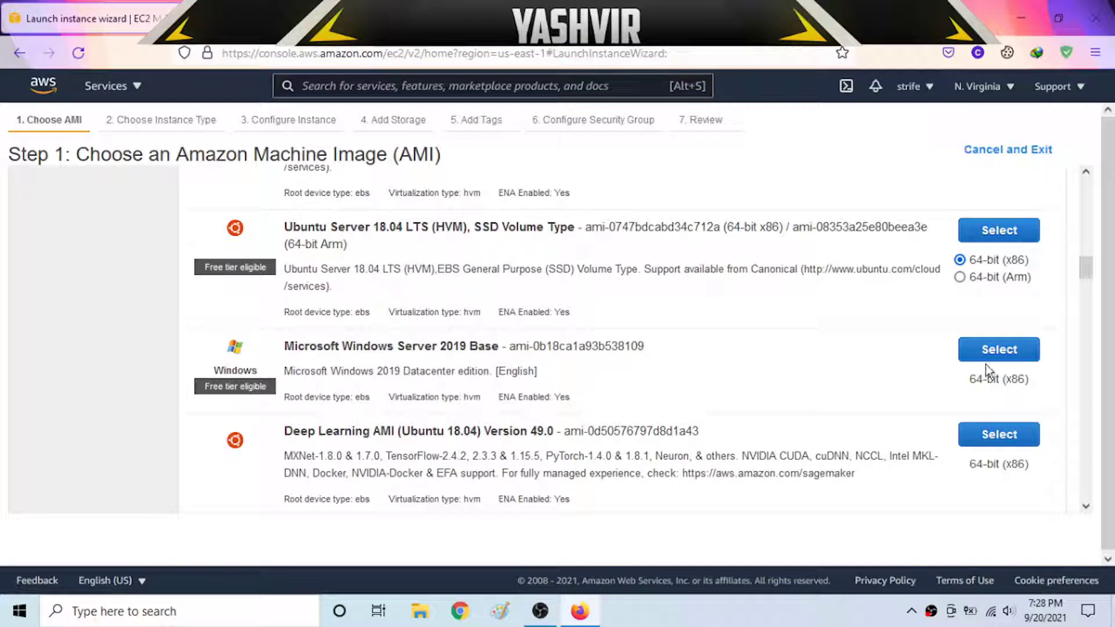
pyautogui.click(1007, 361)
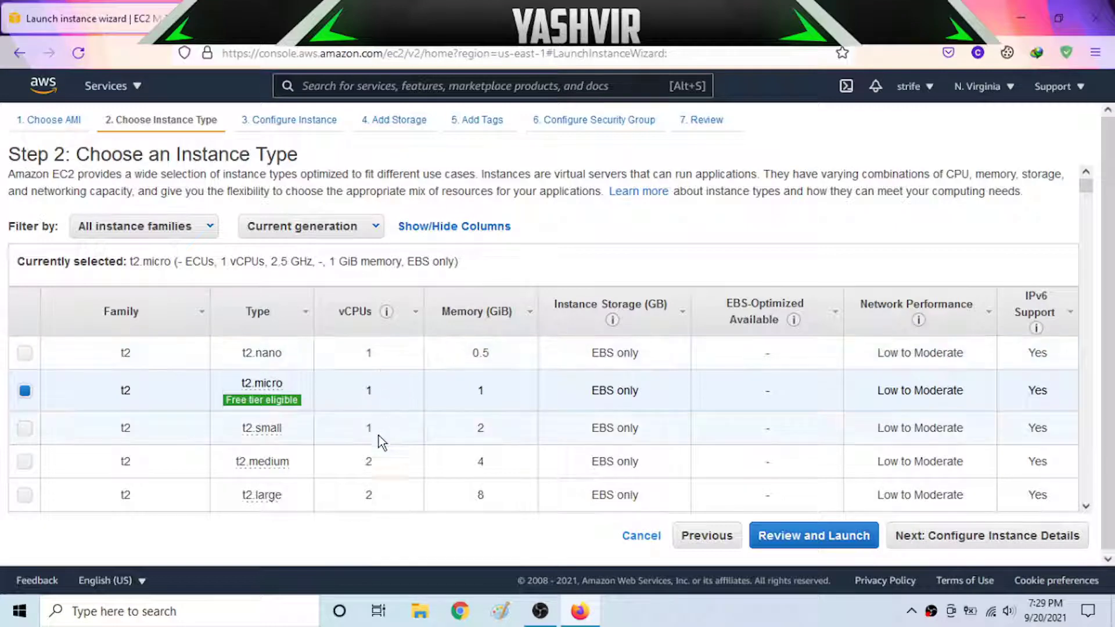
# Accept the t2.micro instance type and the default instance details with 1 instance, and continue to the storage settings.
pyautogui.scroll(-3, 494, 462)
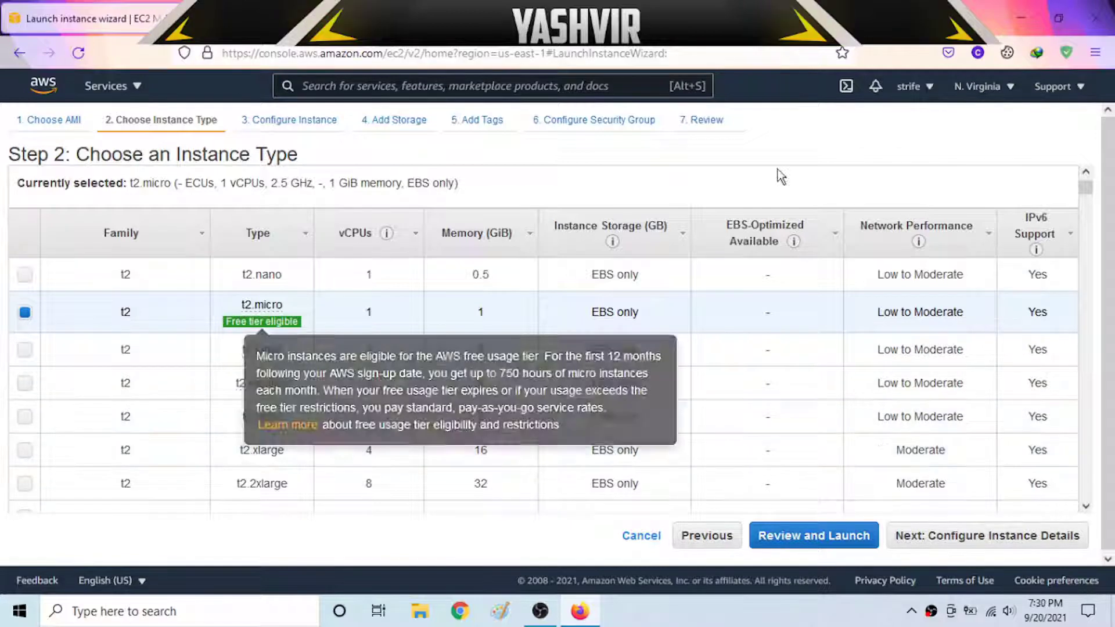
pyautogui.click(933, 537)
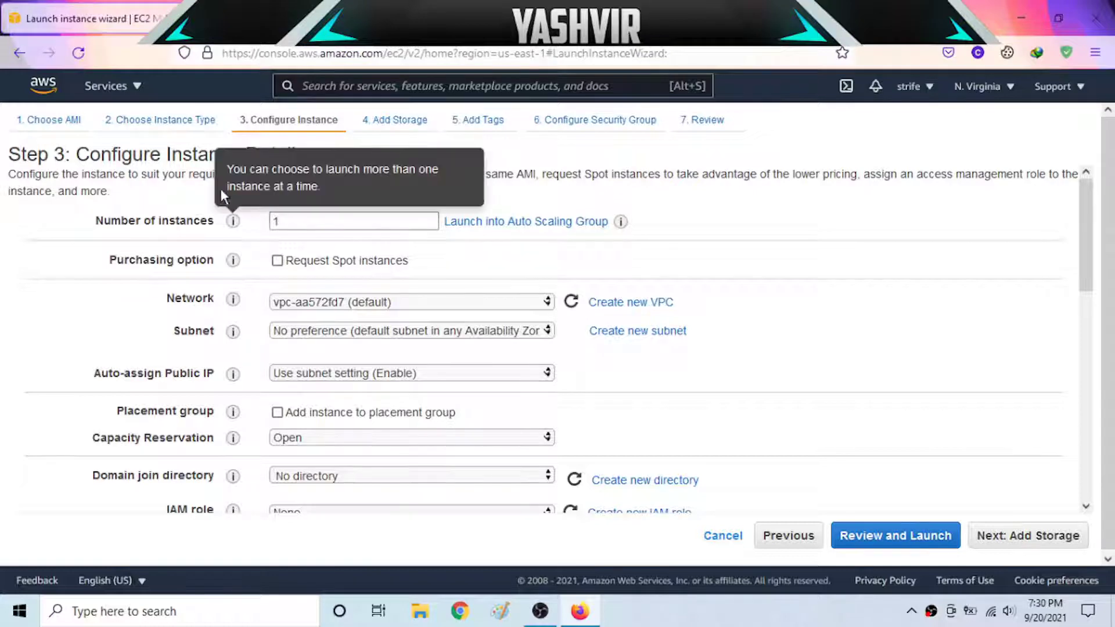
pyautogui.click(274, 222)
pyautogui.doubleClick(270, 227)
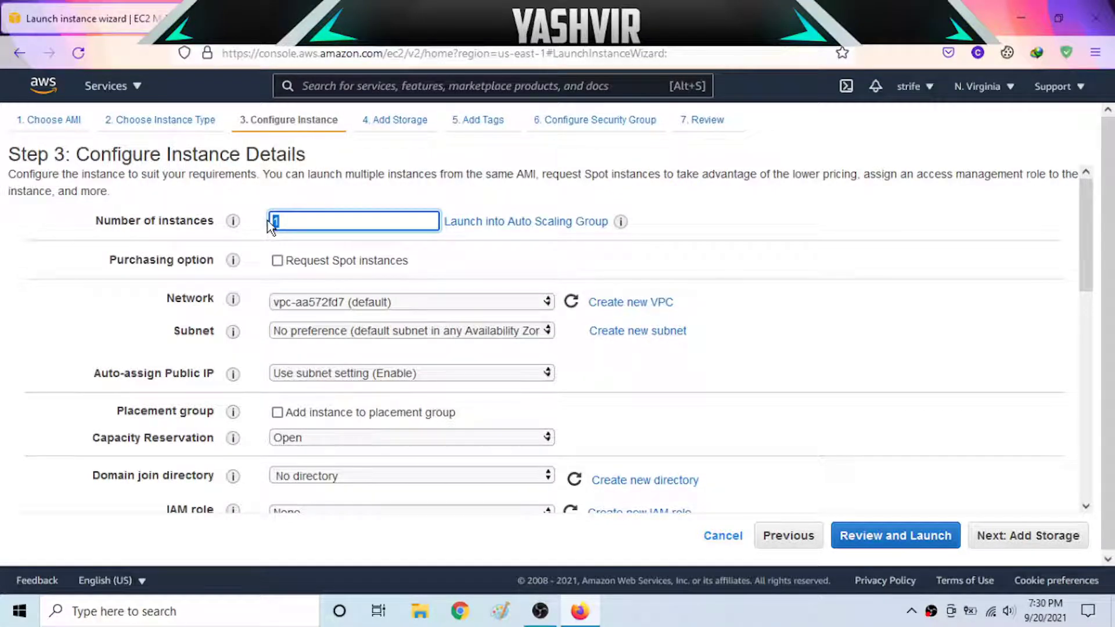
pyautogui.click(869, 343)
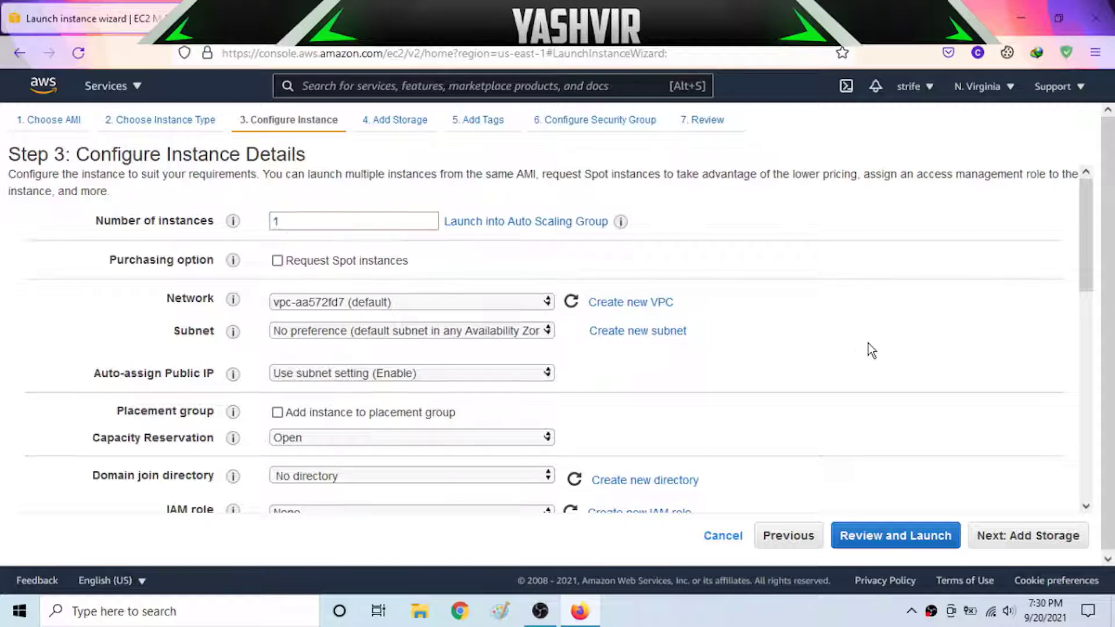
pyautogui.rightClick(869, 343)
pyautogui.click(901, 309)
pyautogui.scroll(-2, 923, 325)
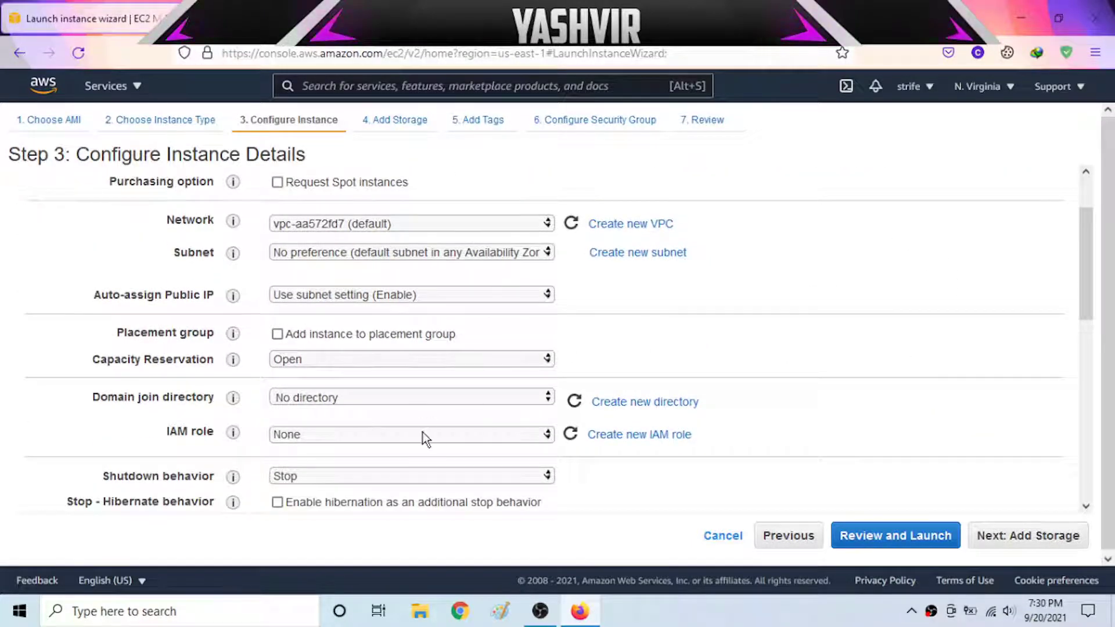
pyautogui.scroll(-8, 883, 366)
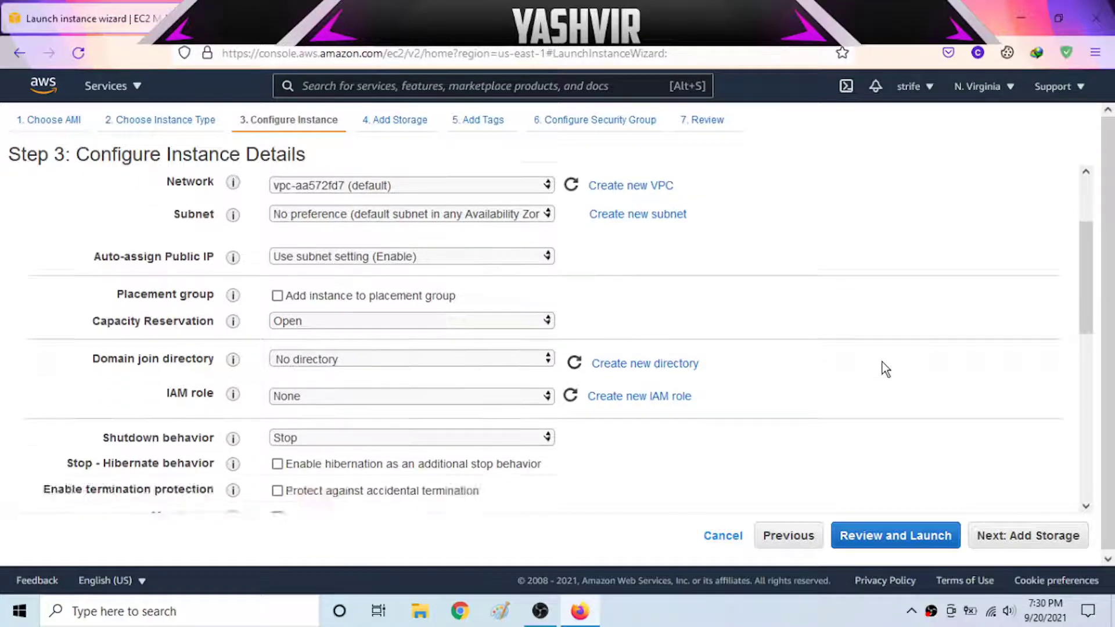
pyautogui.click(1058, 540)
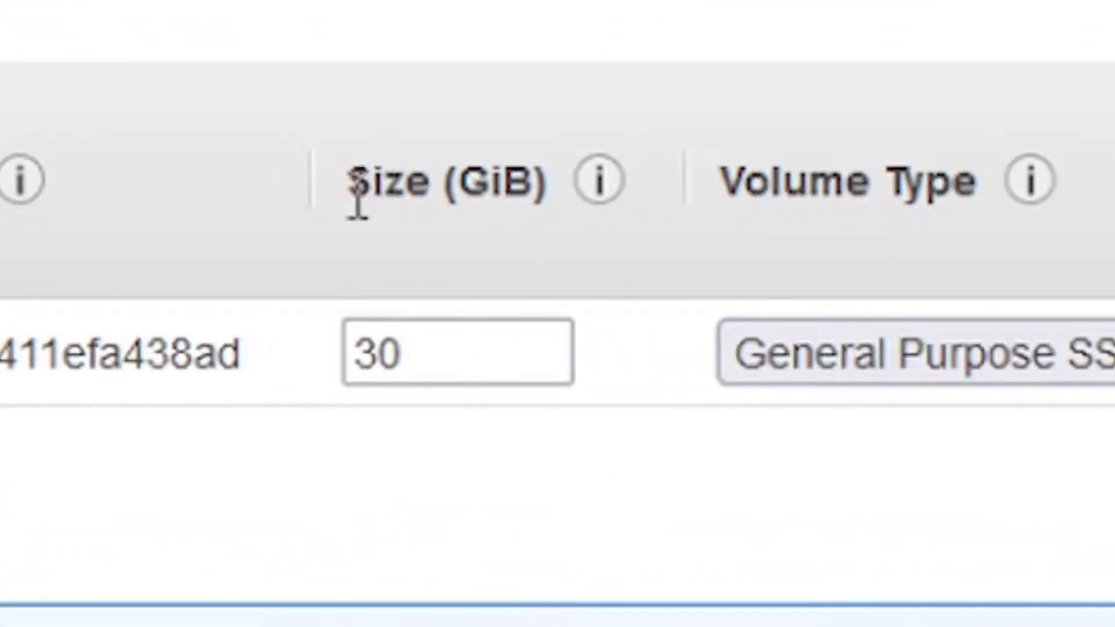
# Set the root volume size to 30 GiB and continue to the tag settings.
pyautogui.moveTo(356, 199); pyautogui.dragTo(436, 236)
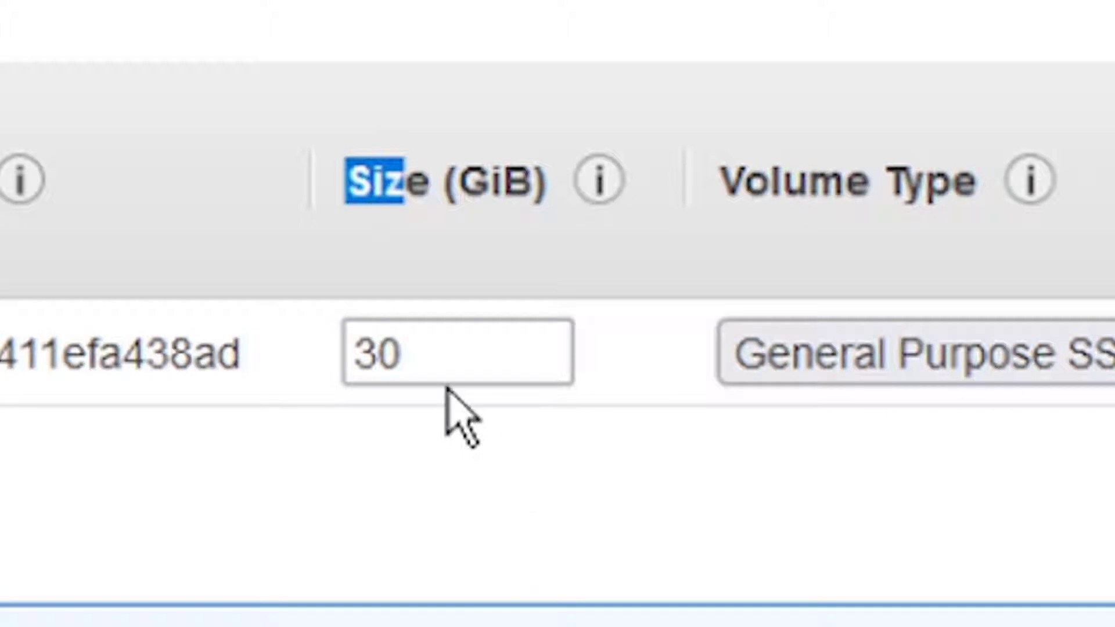
pyautogui.doubleClick(448, 356)
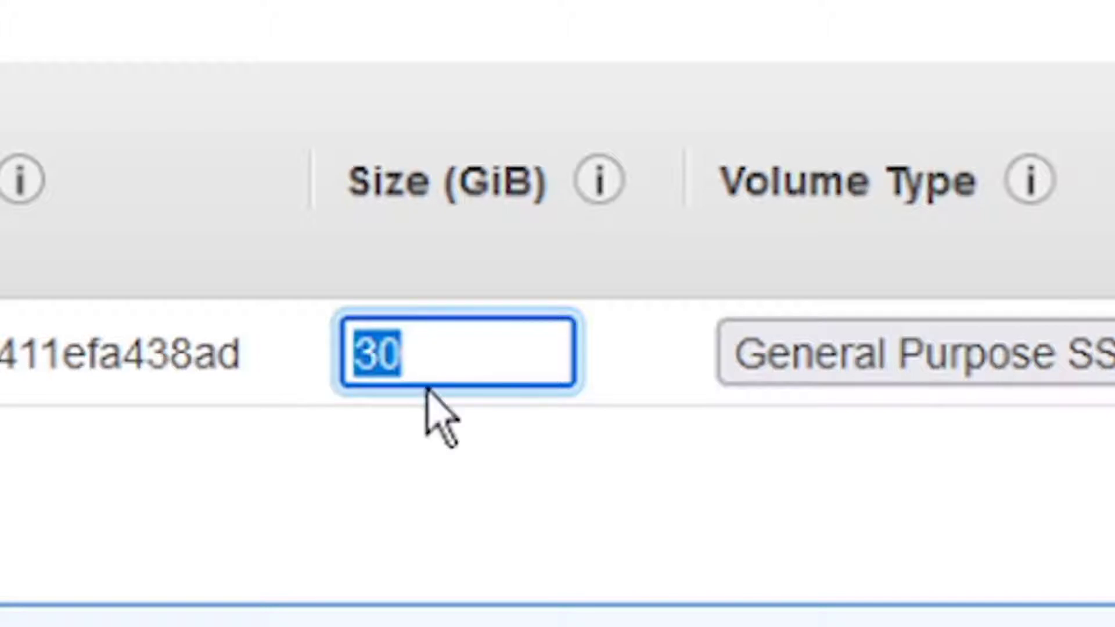
pyautogui.write('60')
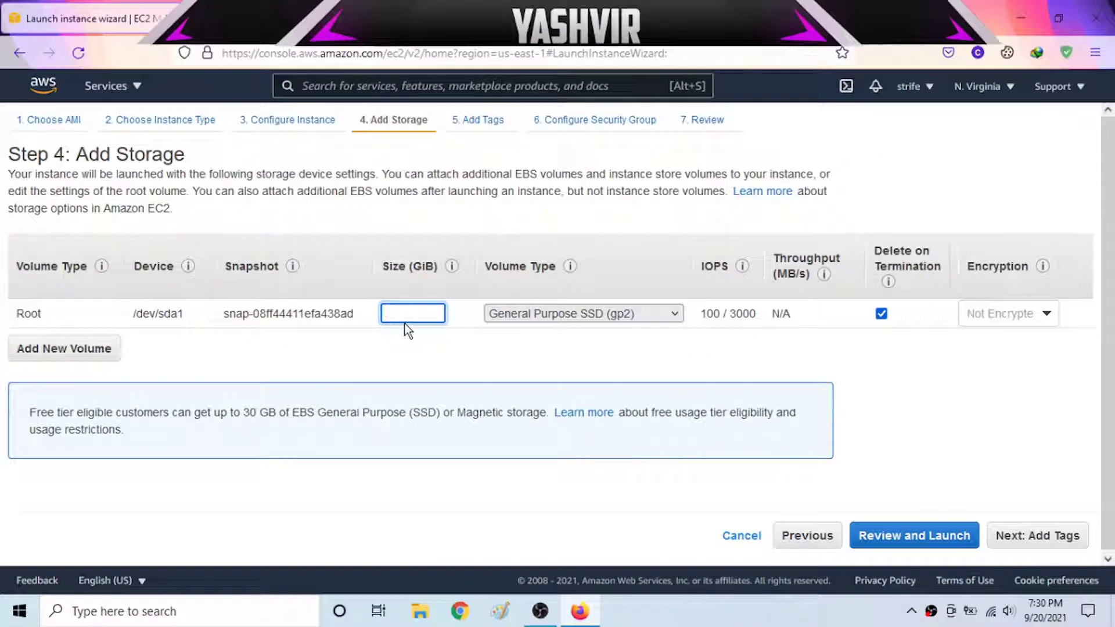
pyautogui.write('30')
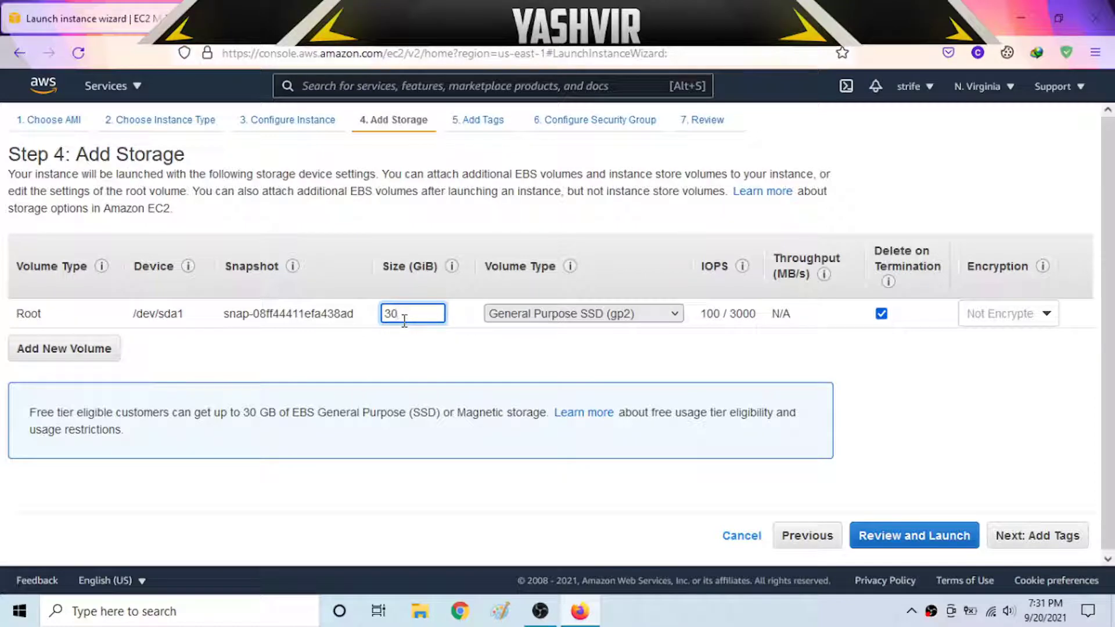
pyautogui.click(1047, 547)
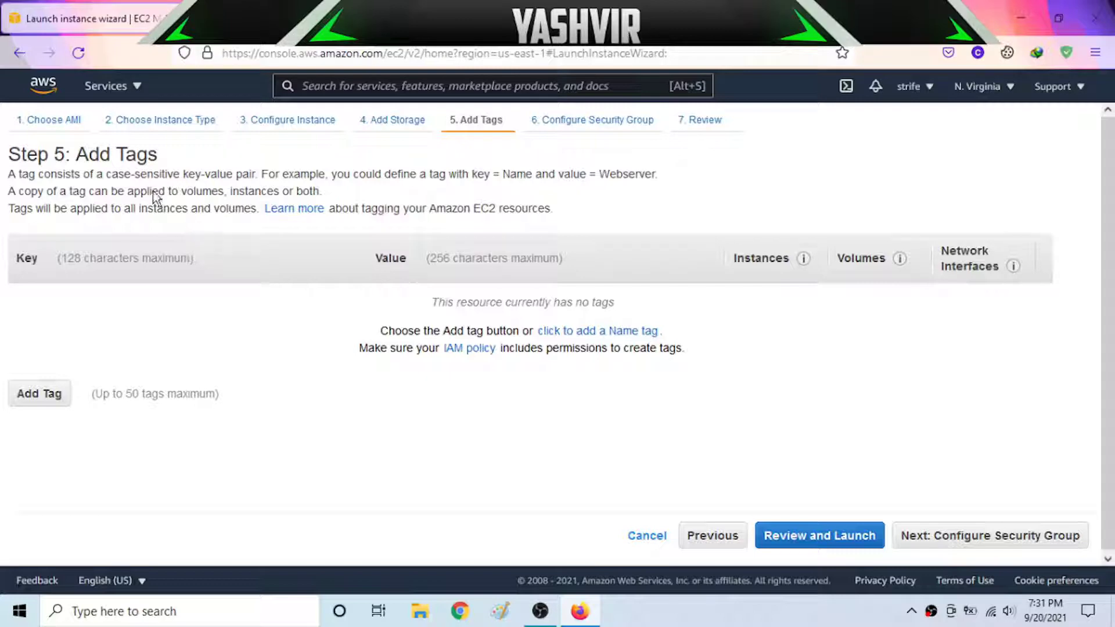
# Add a tag with the owner's first name as both key and value, and continue to the security group settings.
pyautogui.click(24, 401)
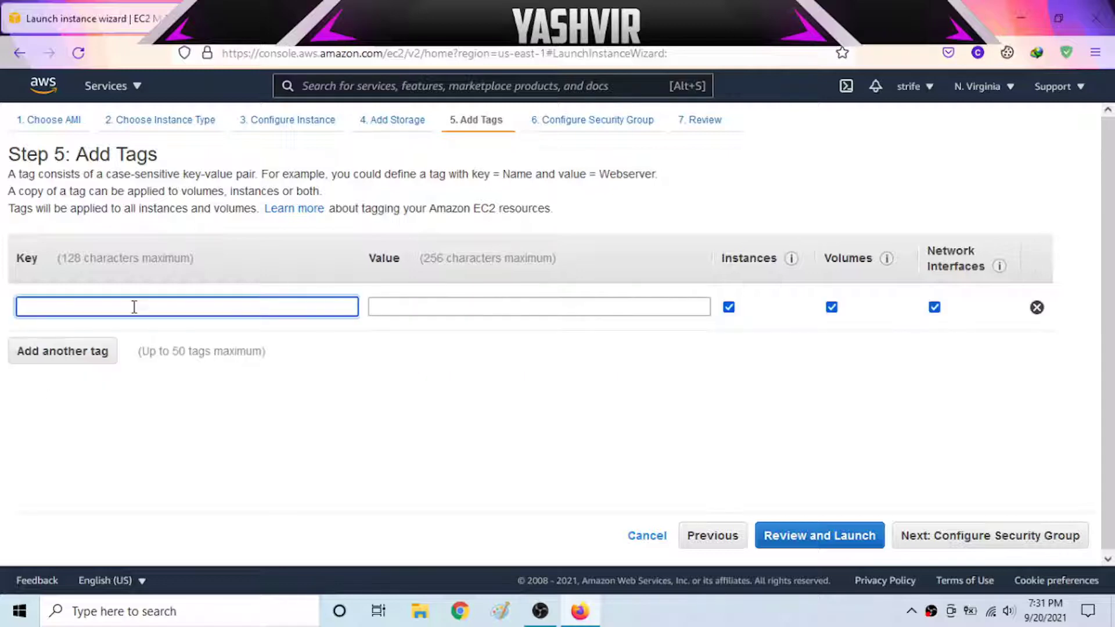
pyautogui.write('Yashvur')
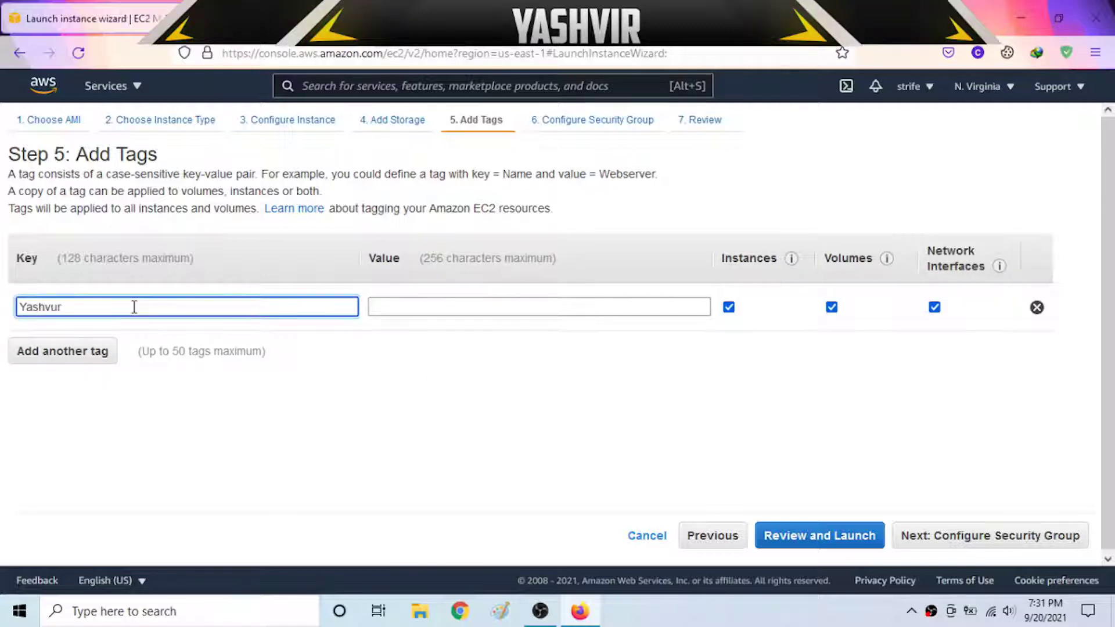
pyautogui.press('BackSpace')
pyautogui.press('BackSpace')
pyautogui.write('ir')
pyautogui.click(486, 309)
pyautogui.write('Yashvir')
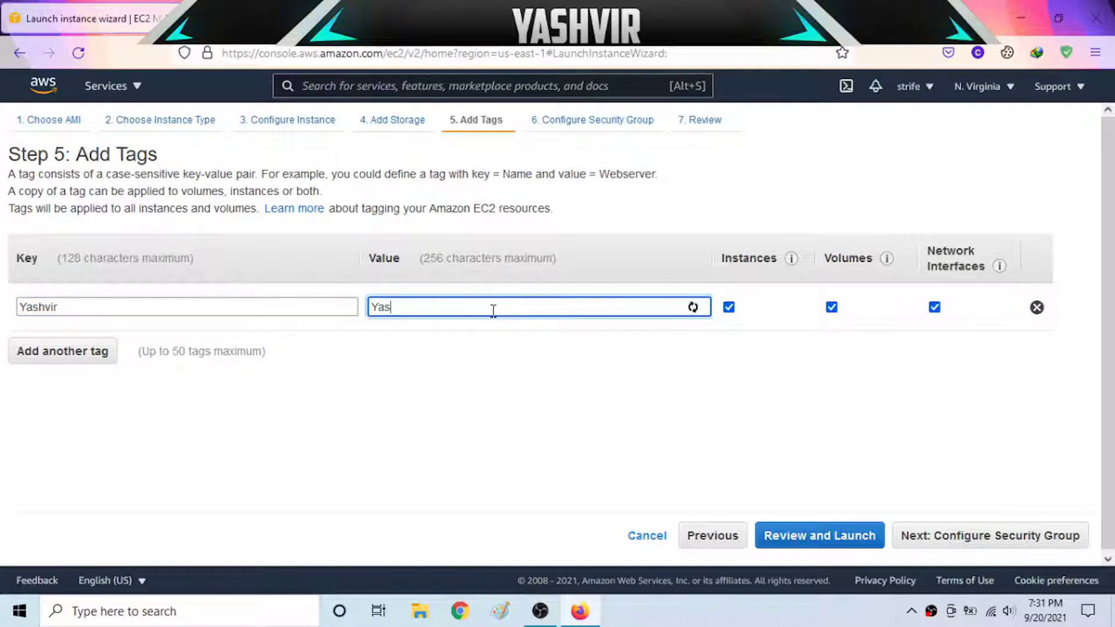
pyautogui.click(962, 544)
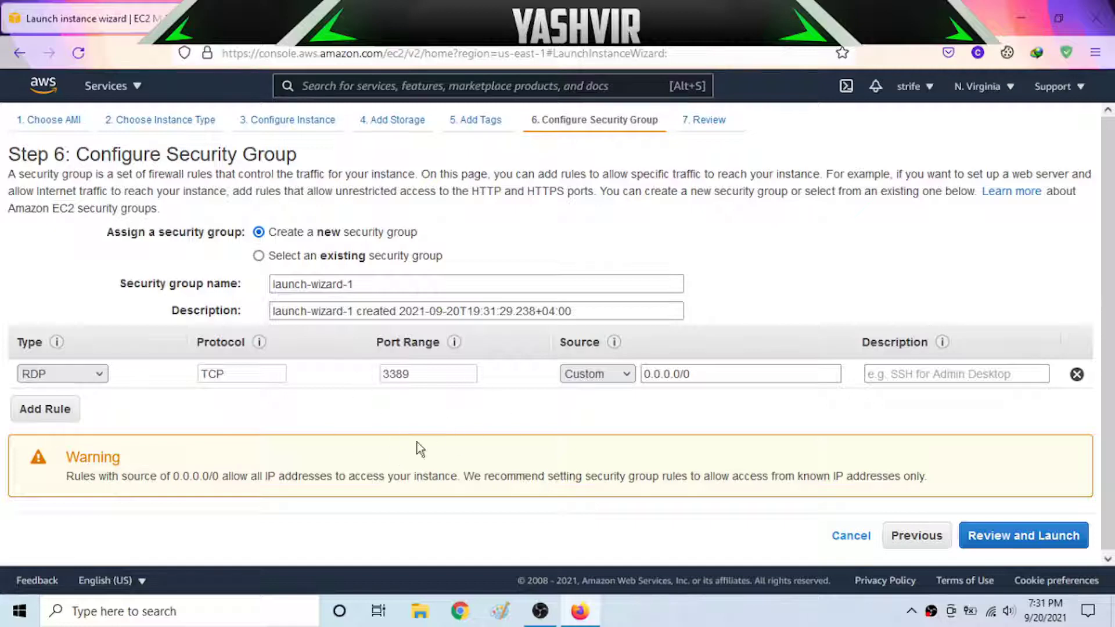
# Name the new security group windows-server-sg.
pyautogui.click(380, 282)
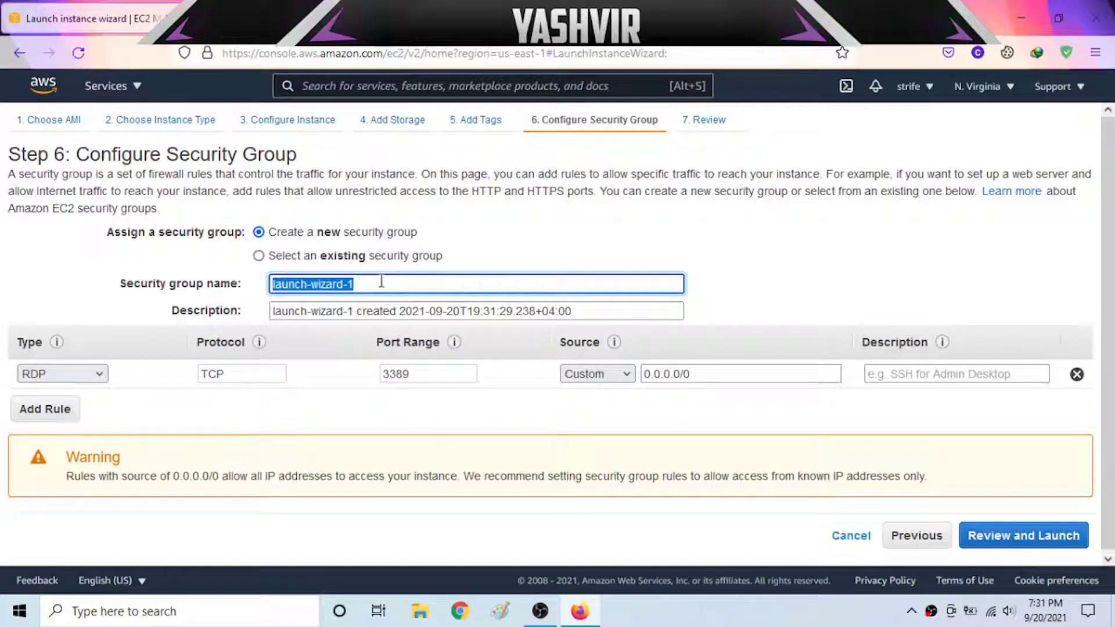
pyautogui.write('windows')
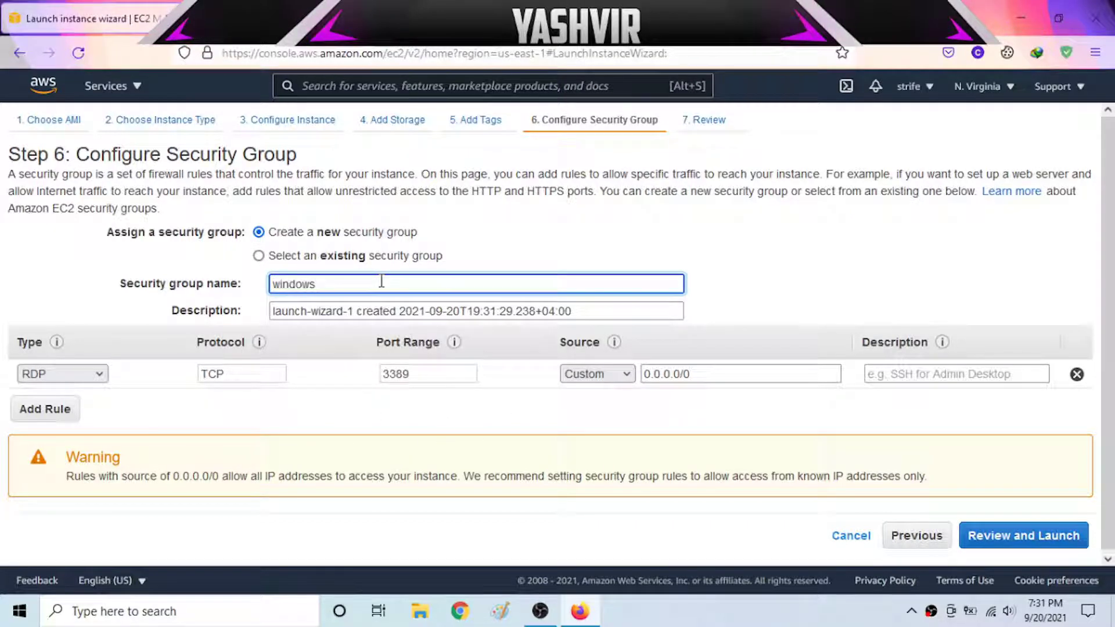
pyautogui.write('-ser')
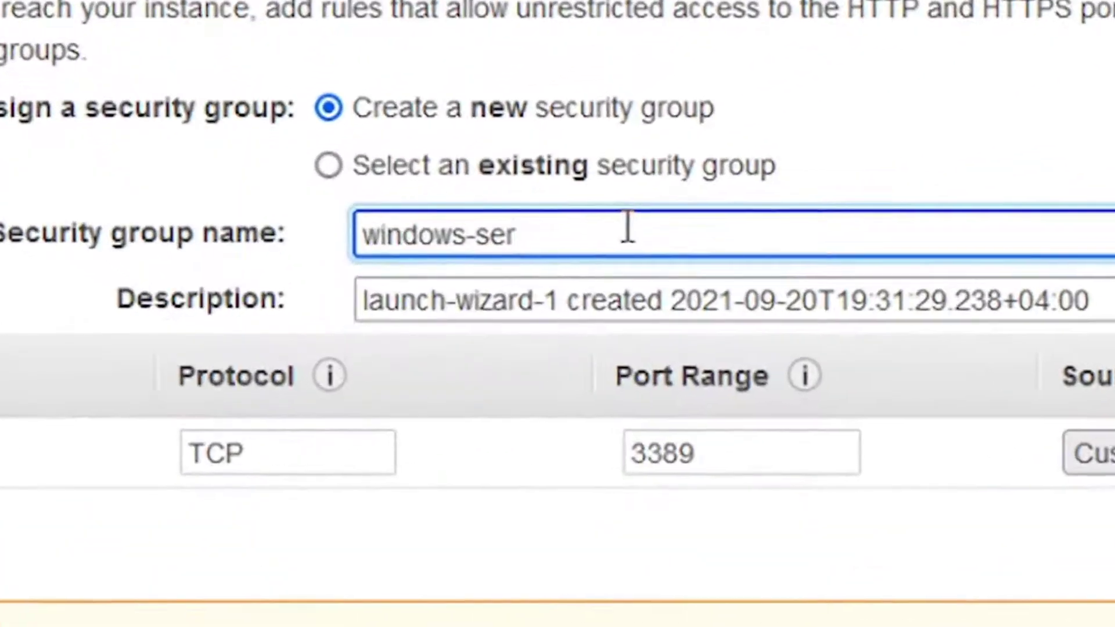
pyautogui.press('BackSpace')
pyautogui.write('v')
pyautogui.press('BackSpace')
pyautogui.write('rve')
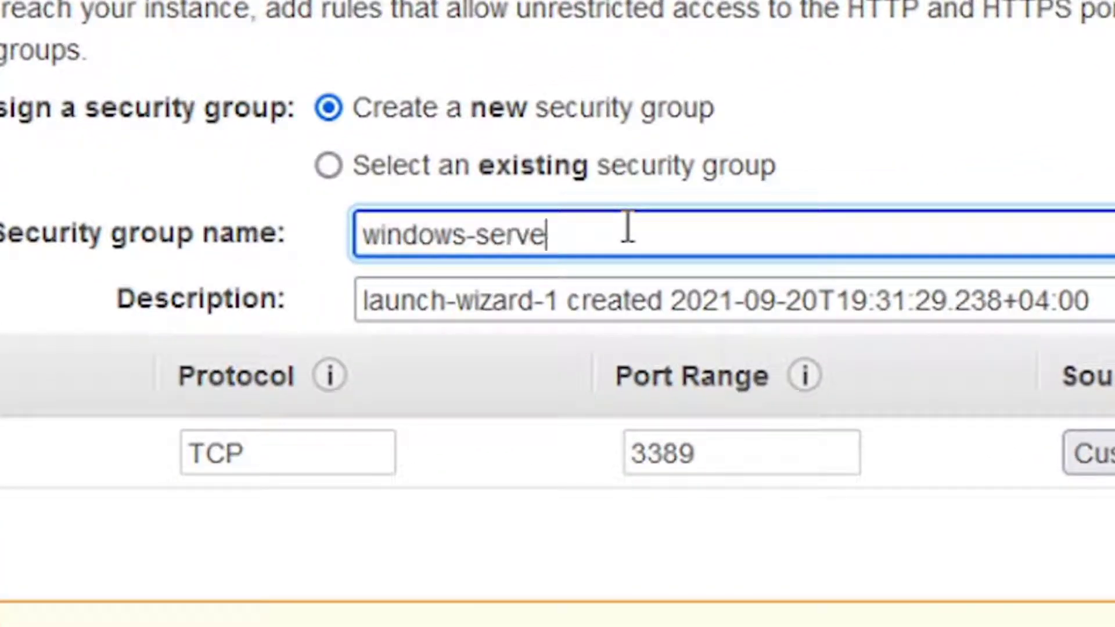
pyautogui.write('r-sg')
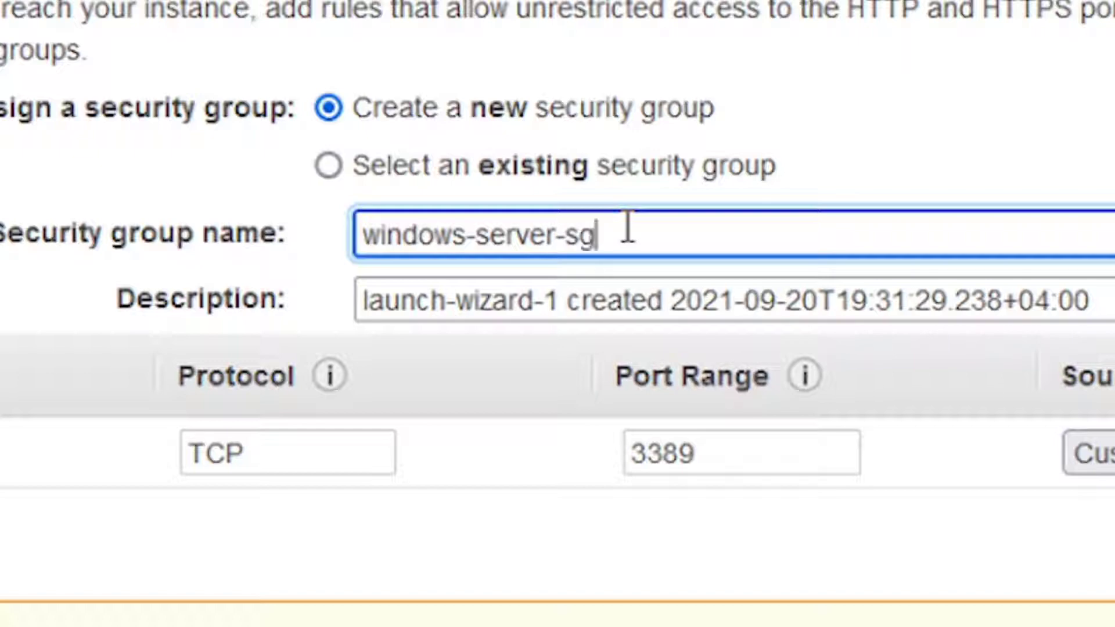
# Replace the security group's description with a copy of its name, windows-server-sg.
pyautogui.hotkey('ctrl', 'a')
pyautogui.hotkey('ctrl', 'c')
pyautogui.click(605, 236)
pyautogui.click(560, 294)
pyautogui.hotkey('ctrl', 'a')
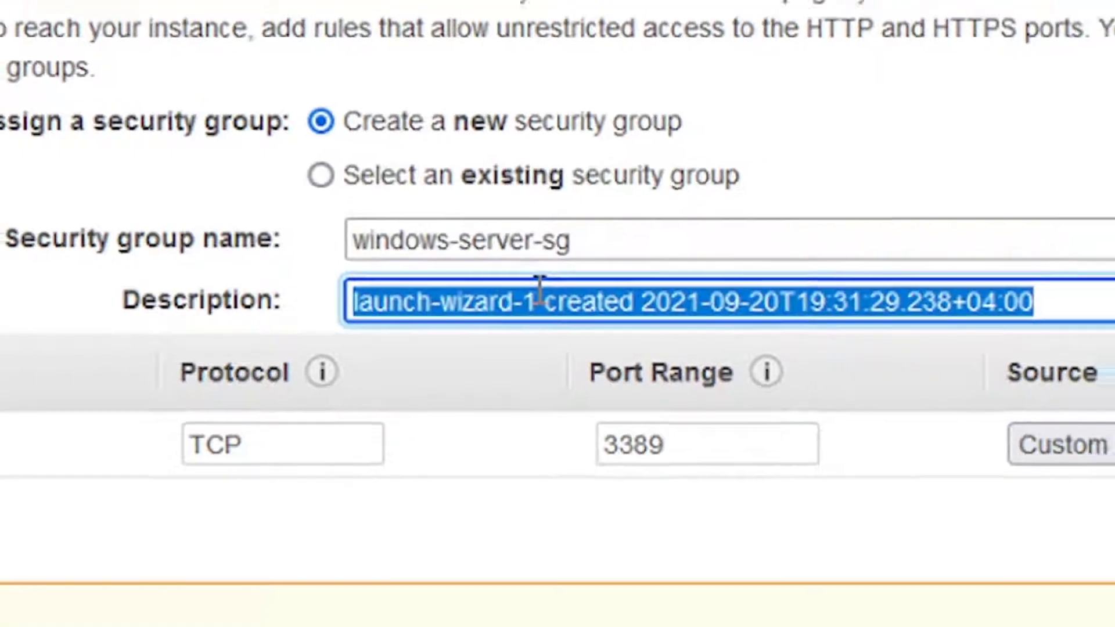
pyautogui.hotkey('ctrl', 'v')
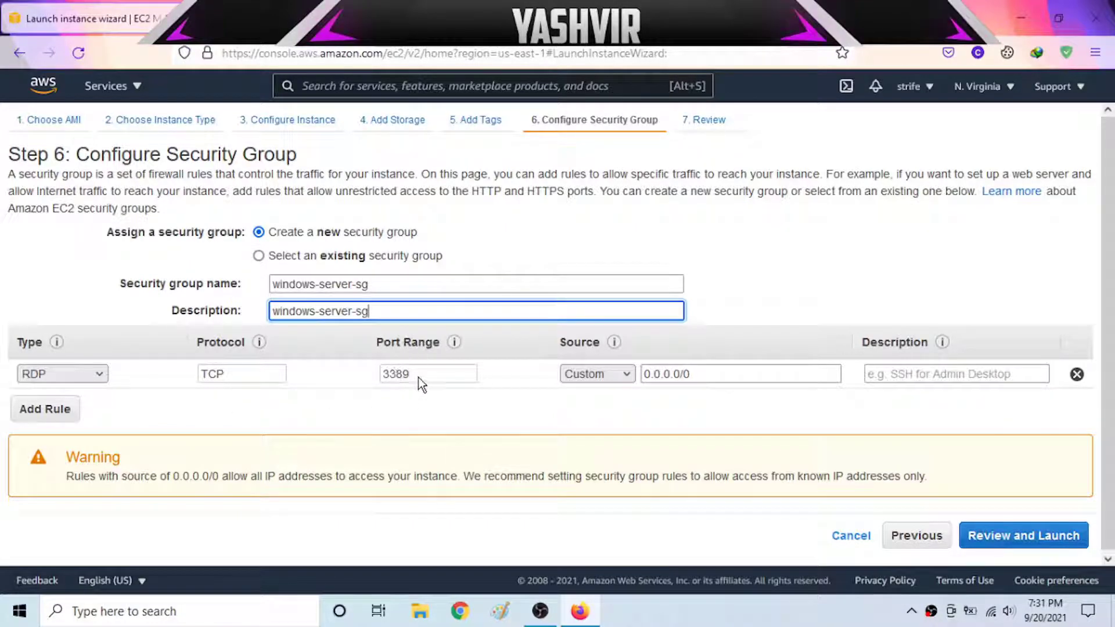
# Set the source of the RDP rule on port 3389 to Anywhere.
pyautogui.moveTo(418, 378); pyautogui.dragTo(388, 368)
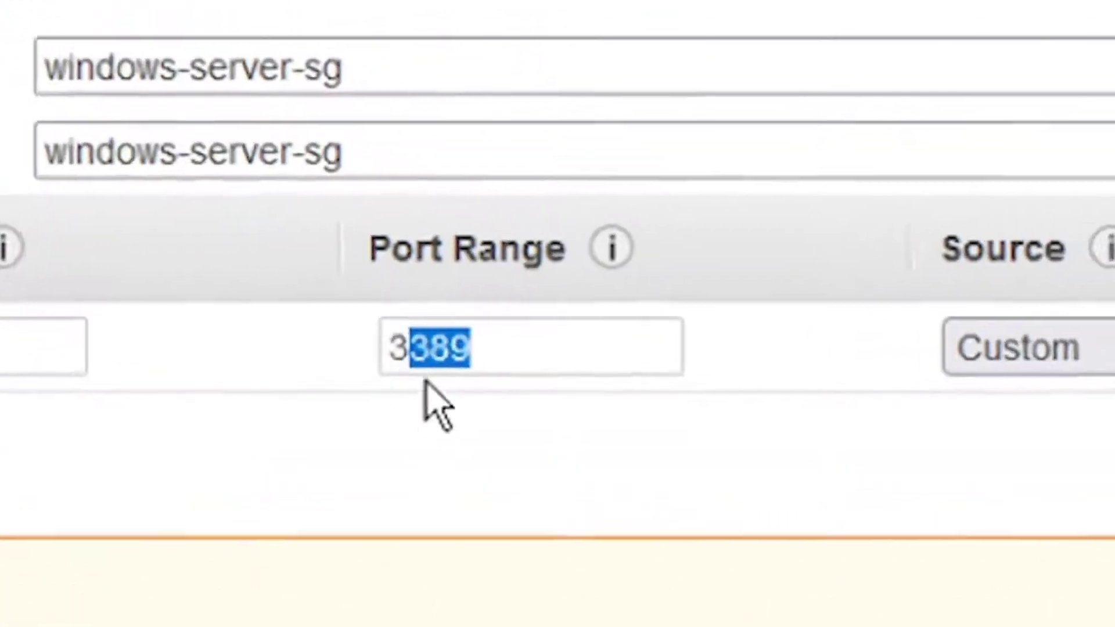
pyautogui.click(393, 383)
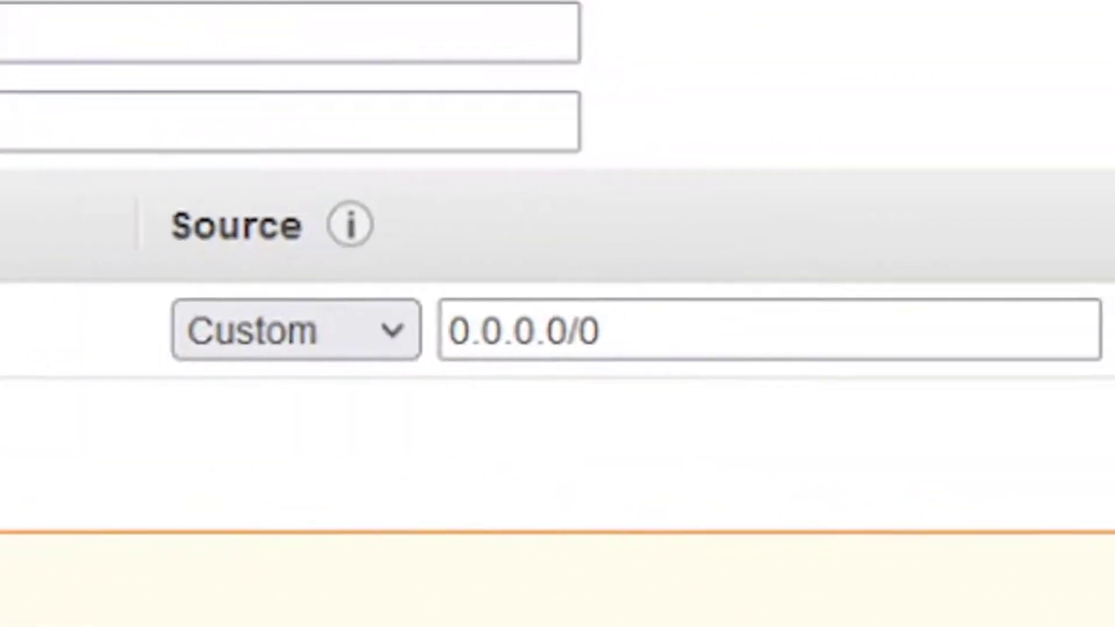
pyautogui.click(316, 328)
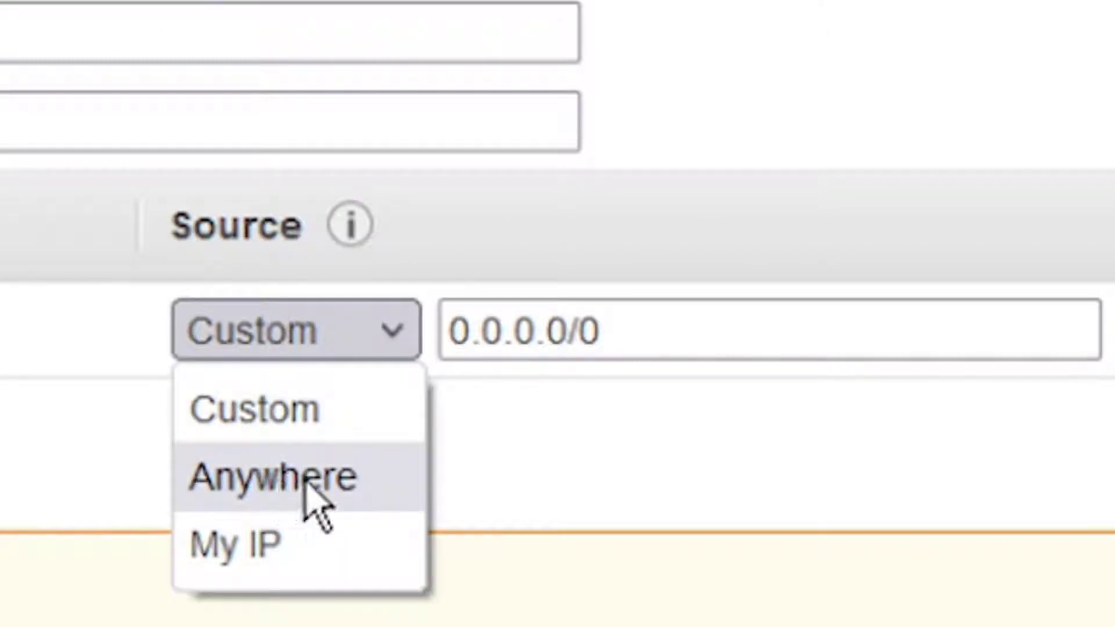
pyautogui.click(284, 499)
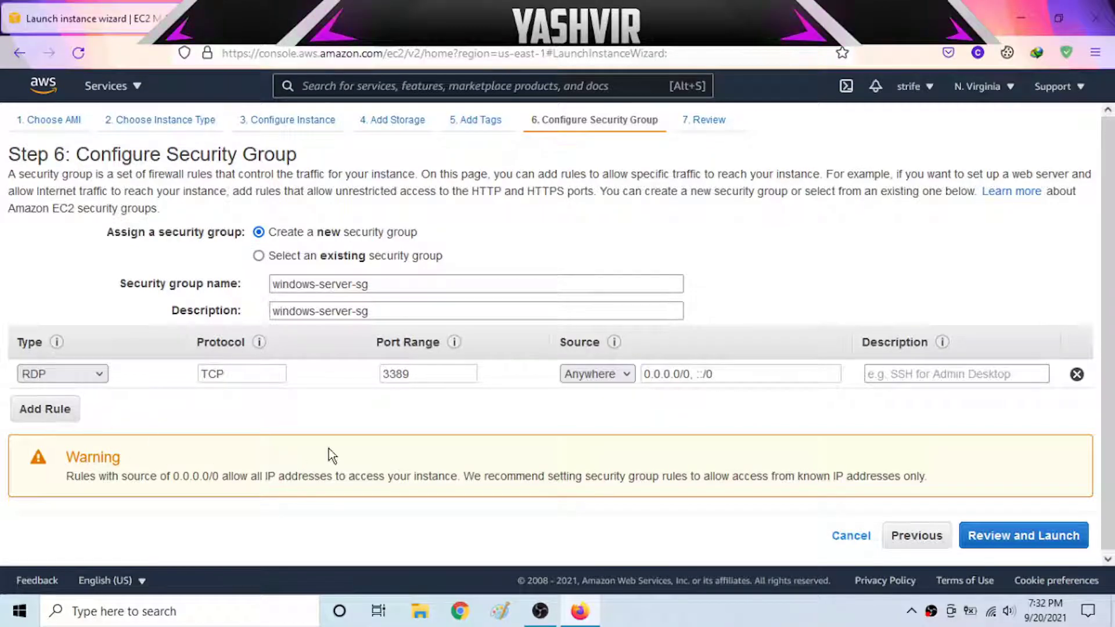
pyautogui.click(48, 376)
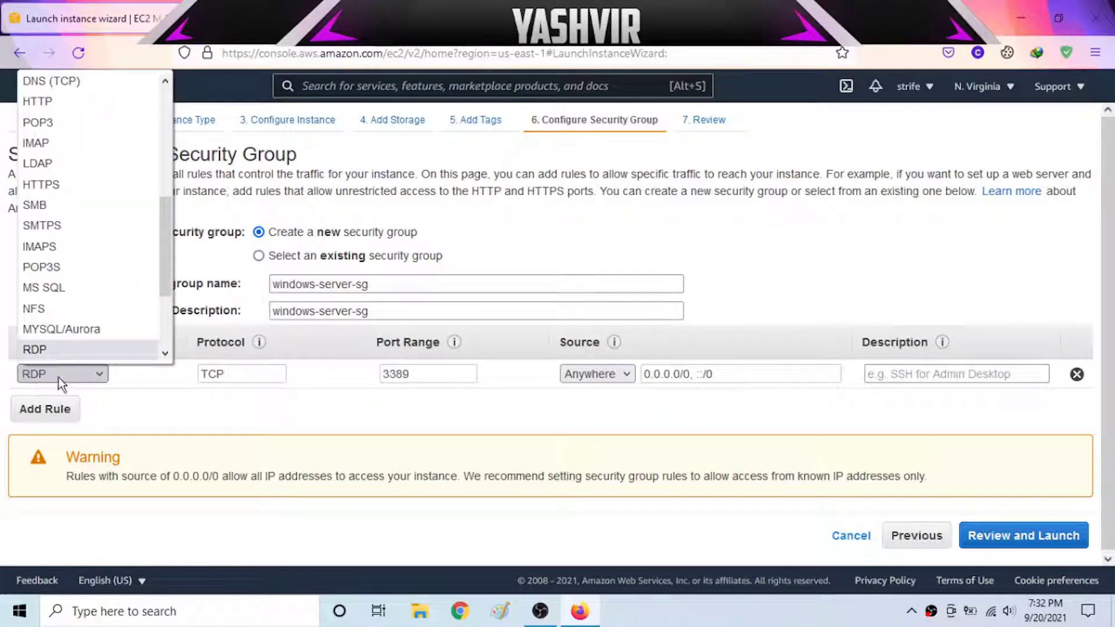
pyautogui.click(58, 377)
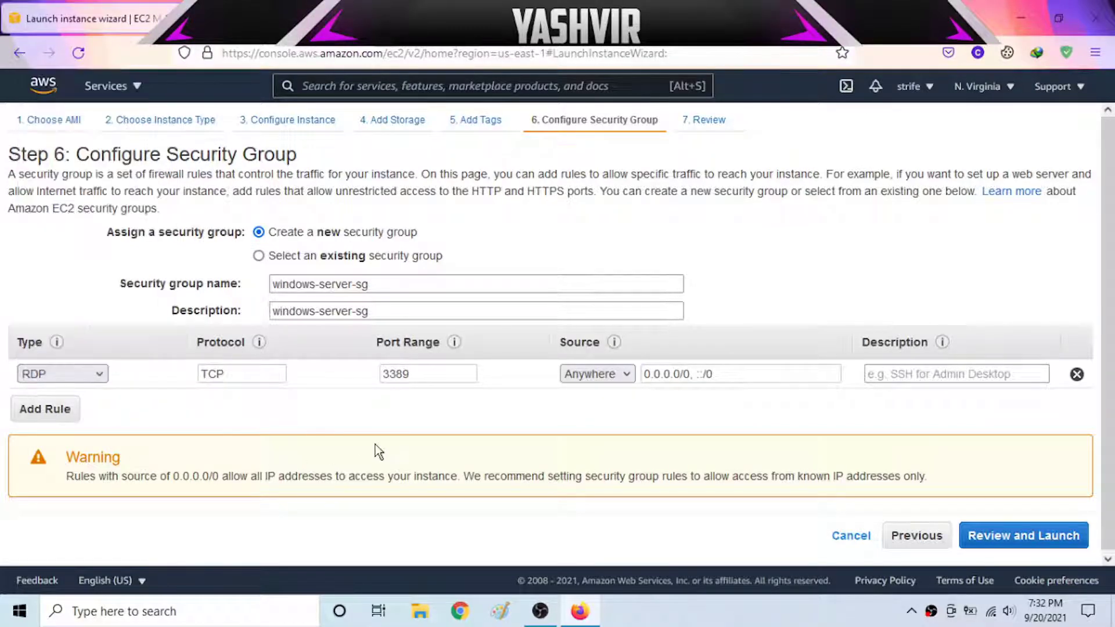
pyautogui.click(69, 374)
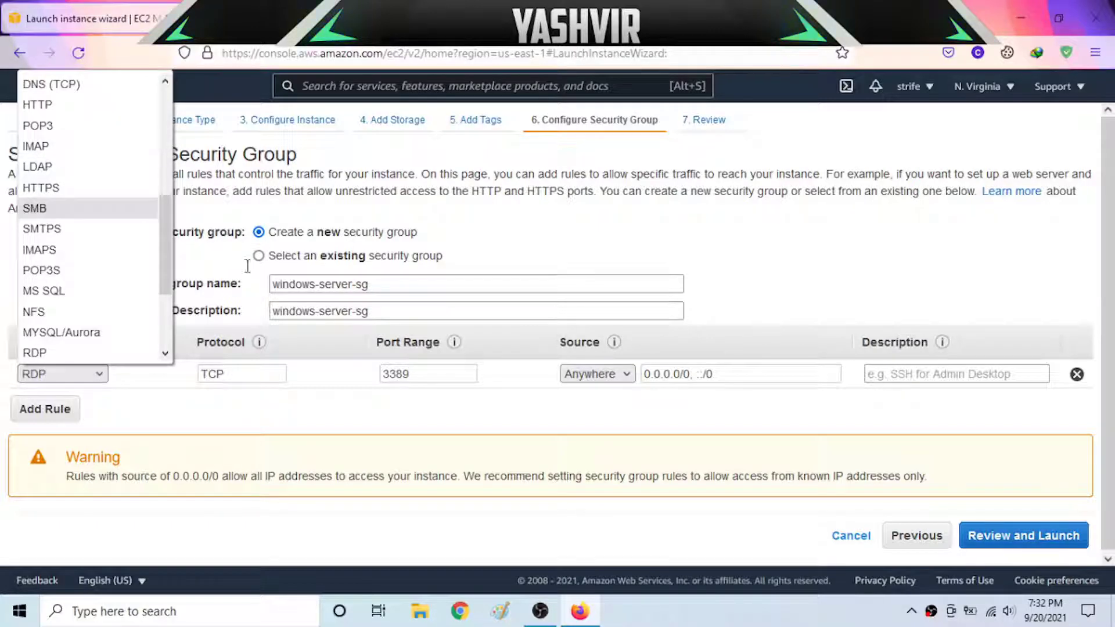
pyautogui.click(445, 426)
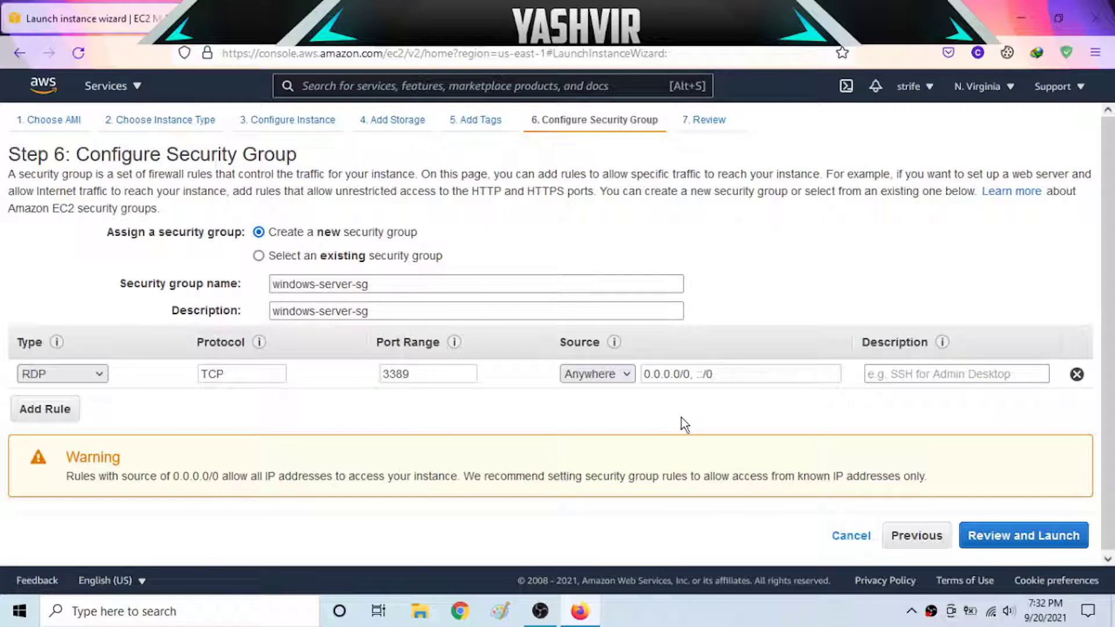
# Review the instance's launch configuration and proceed with the launch to the key pair selection.
pyautogui.click(1017, 541)
pyautogui.scroll(-3, 536, 355)
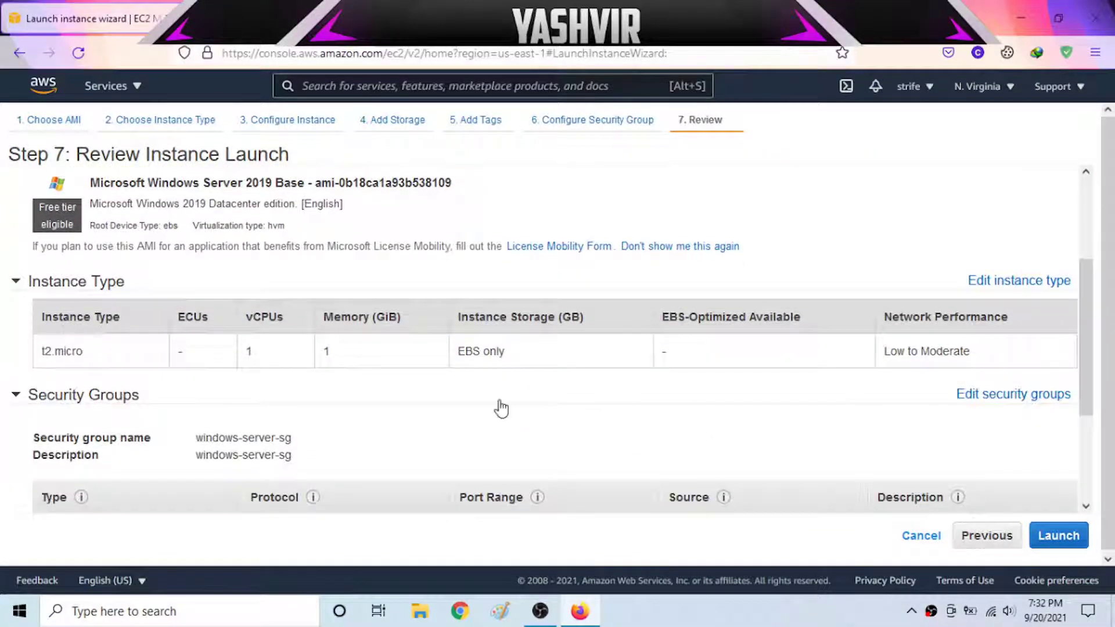
pyautogui.scroll(3, 1088, 289)
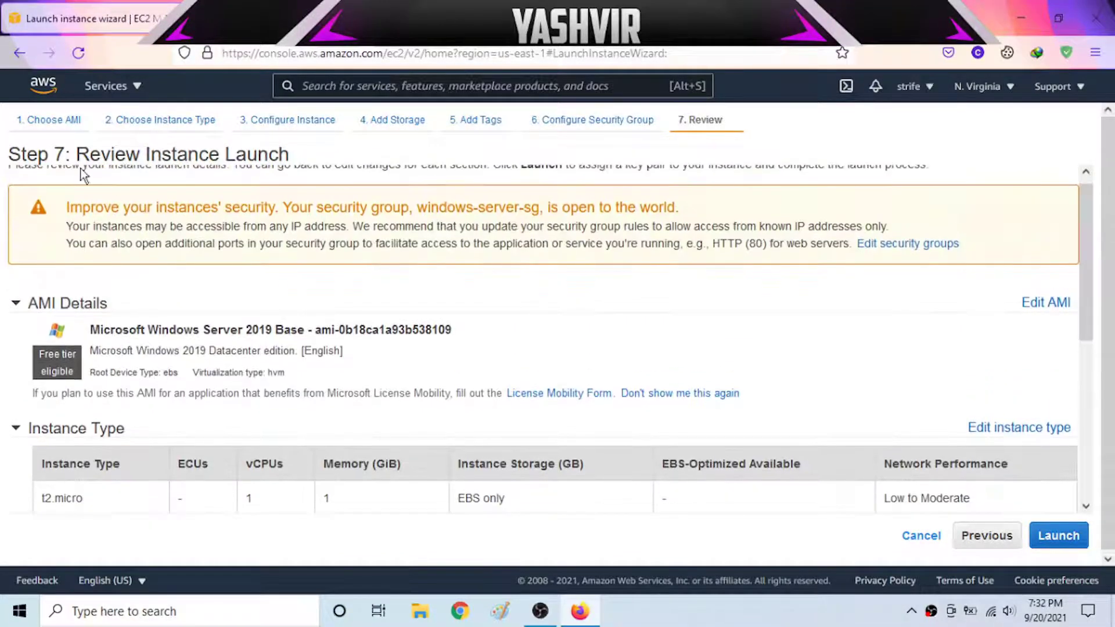
pyautogui.moveTo(1085, 256); pyautogui.dragTo(1085, 459)
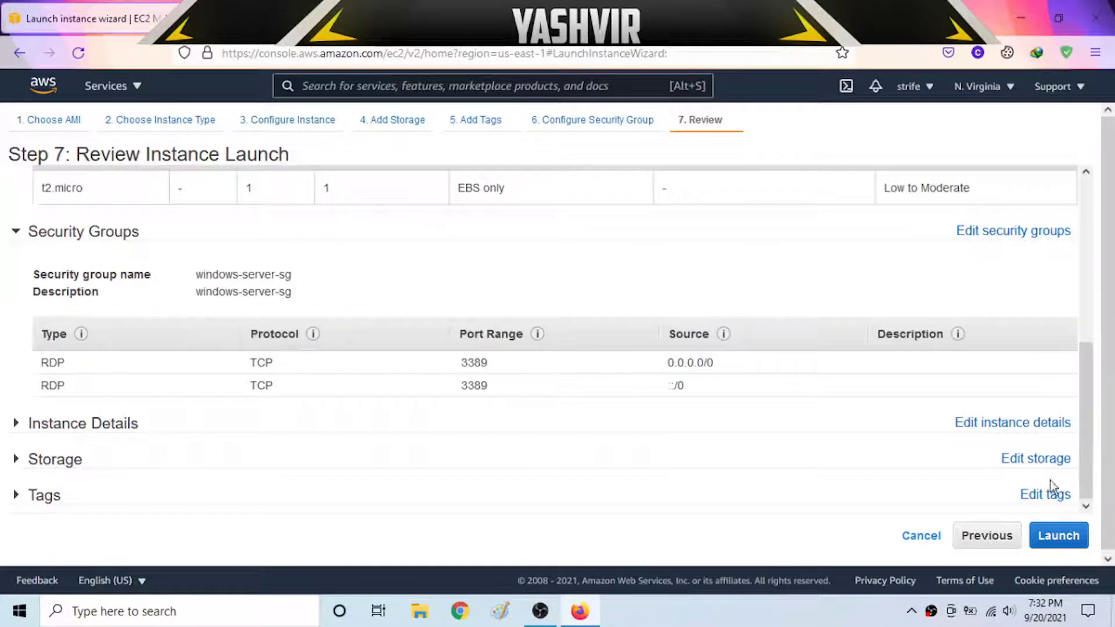
pyautogui.click(1057, 534)
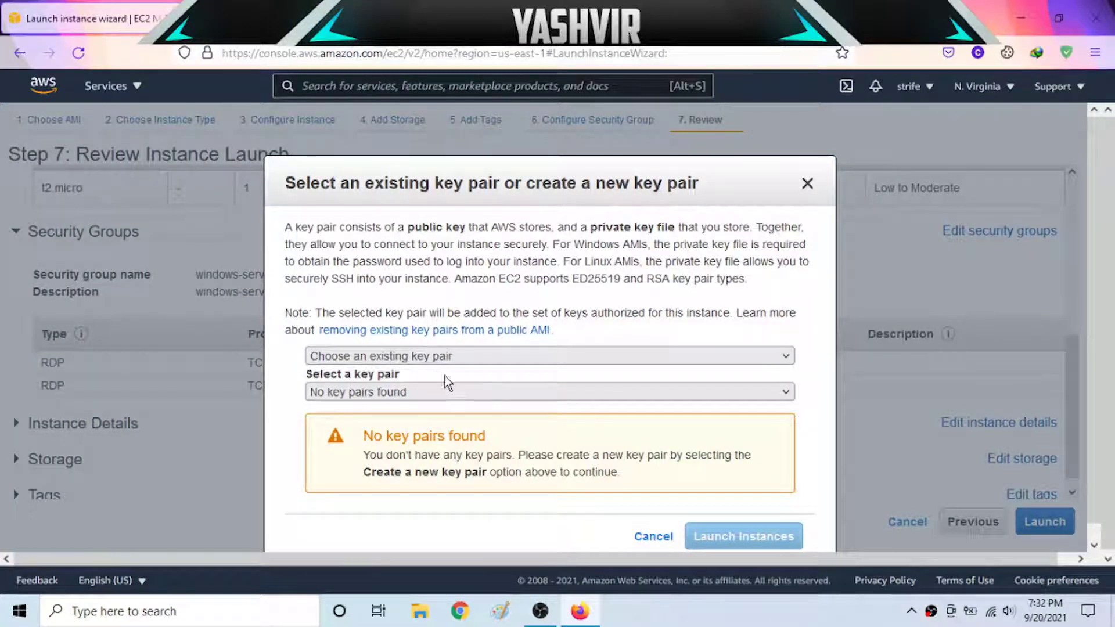
pyautogui.click(420, 359)
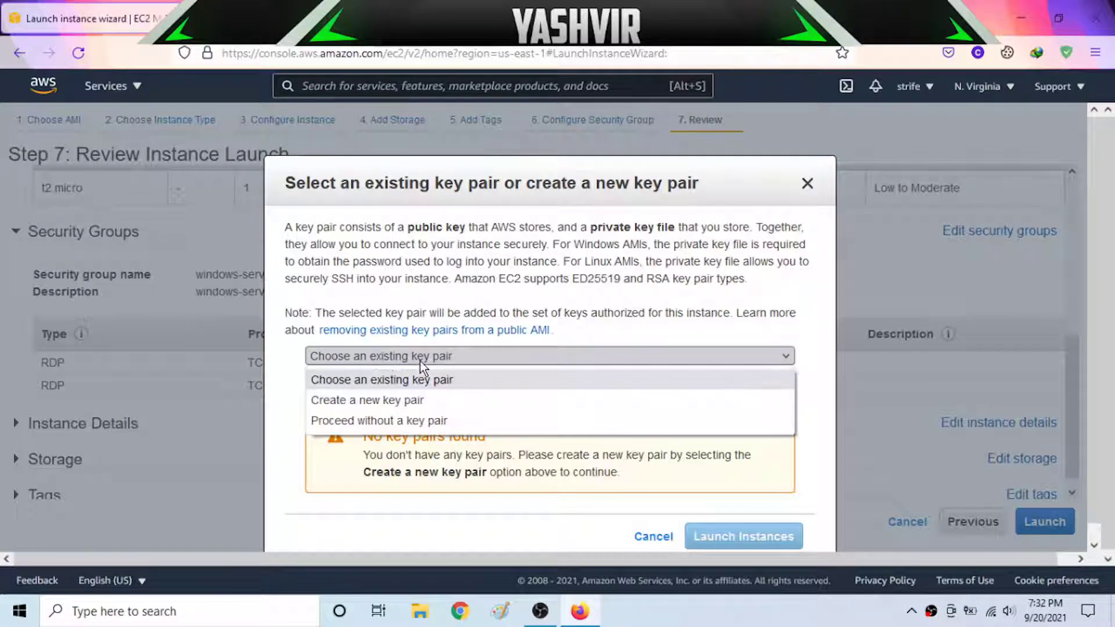
pyautogui.click(446, 308)
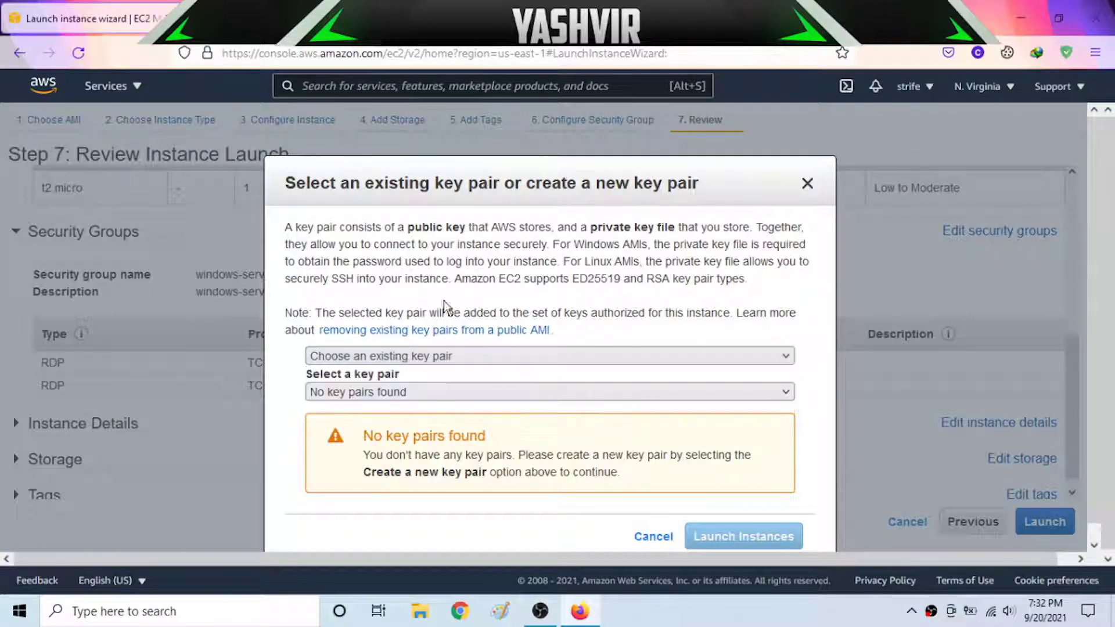
pyautogui.click(359, 393)
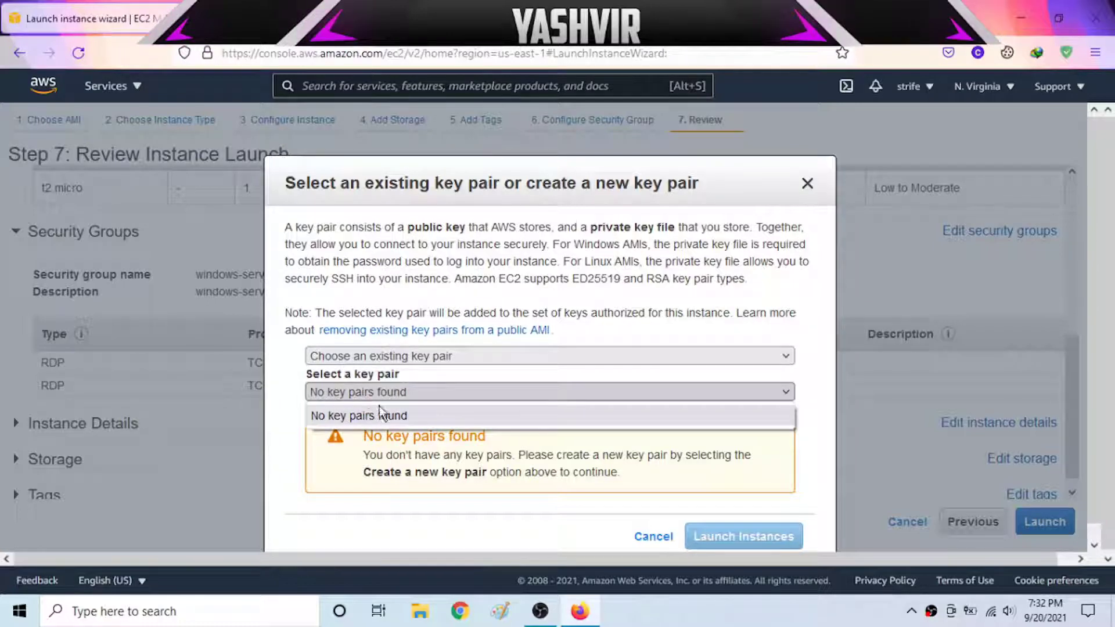
# Create a new RSA key pair named MyKey and download its private key file.
pyautogui.click(401, 356)
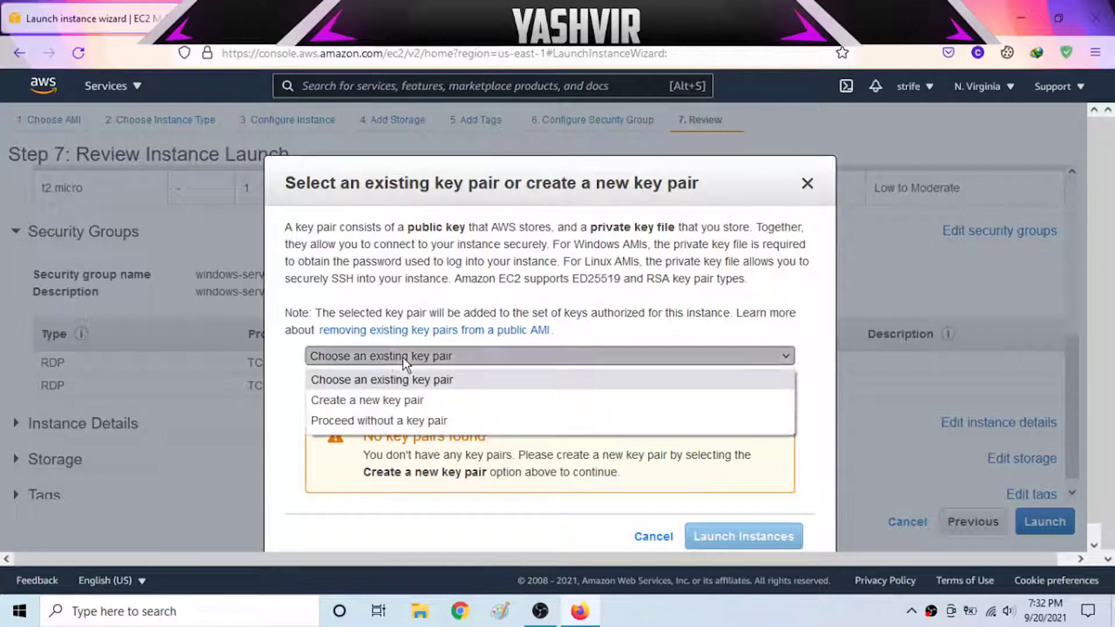
pyautogui.click(367, 405)
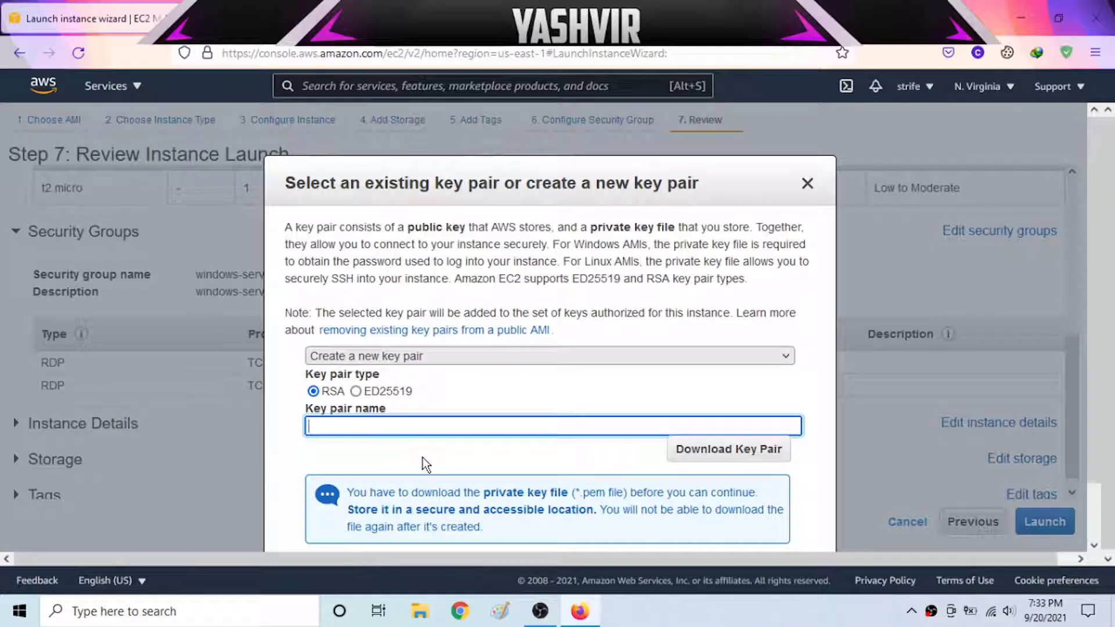
pyautogui.write('My')
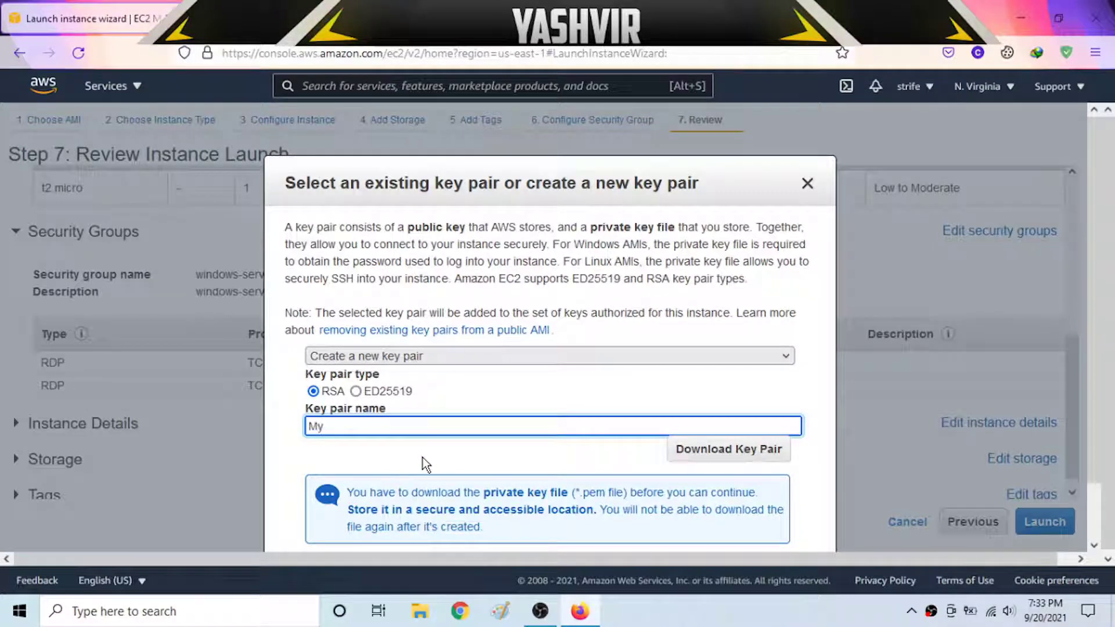
pyautogui.write('Key')
pyautogui.click(737, 450)
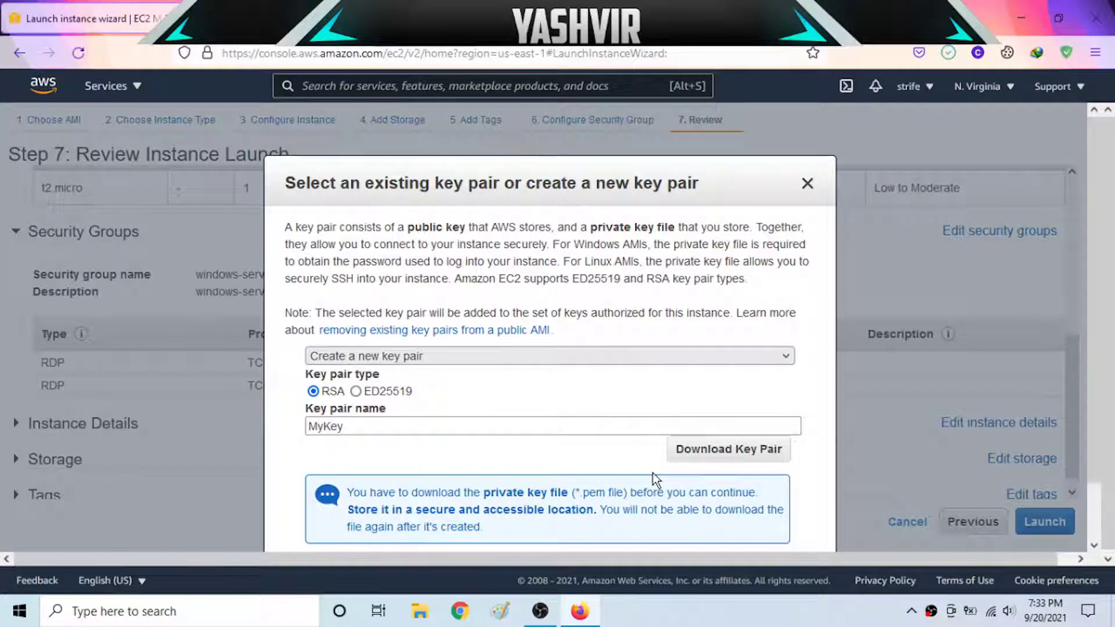
# Check the download of MyKey.pem and launch the instance with the new key pair.
pyautogui.click(948, 51)
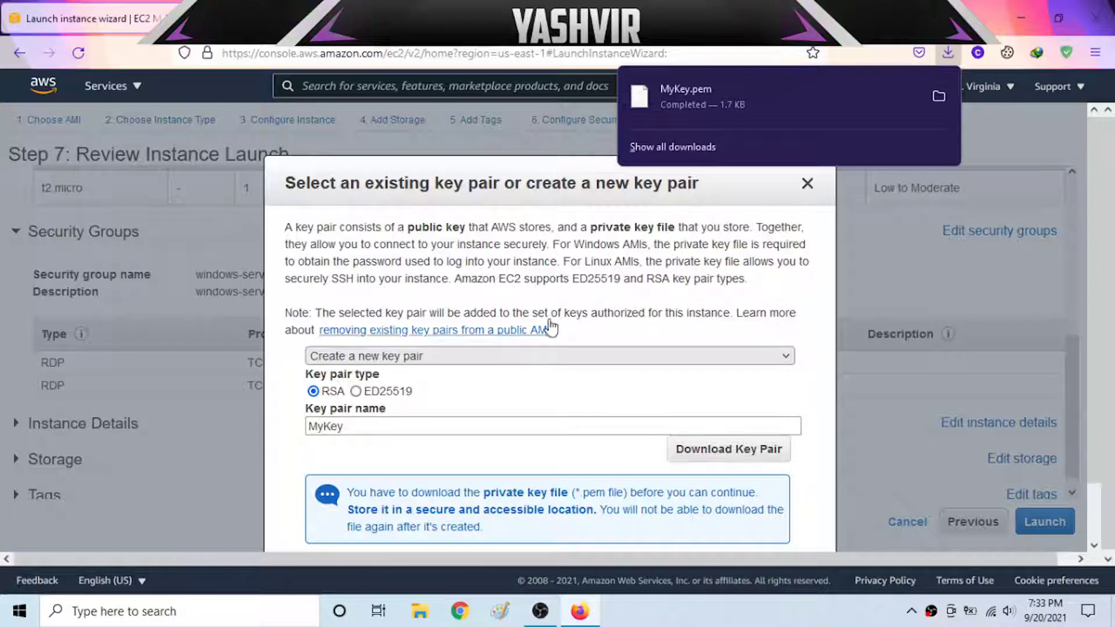
pyautogui.click(520, 450)
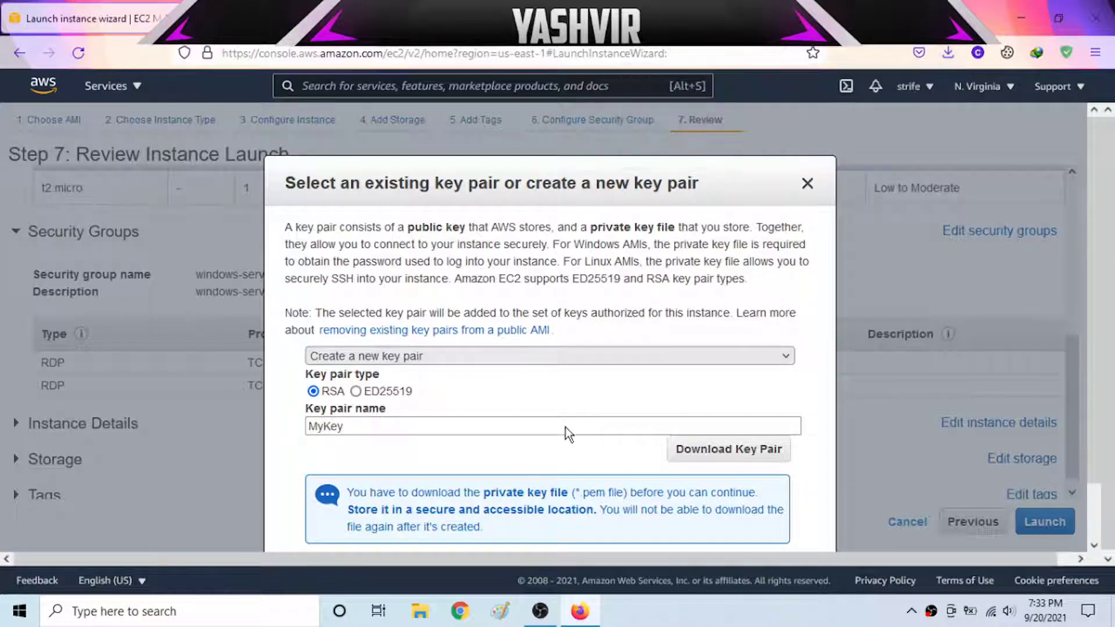
pyautogui.scroll(-2, 577, 412)
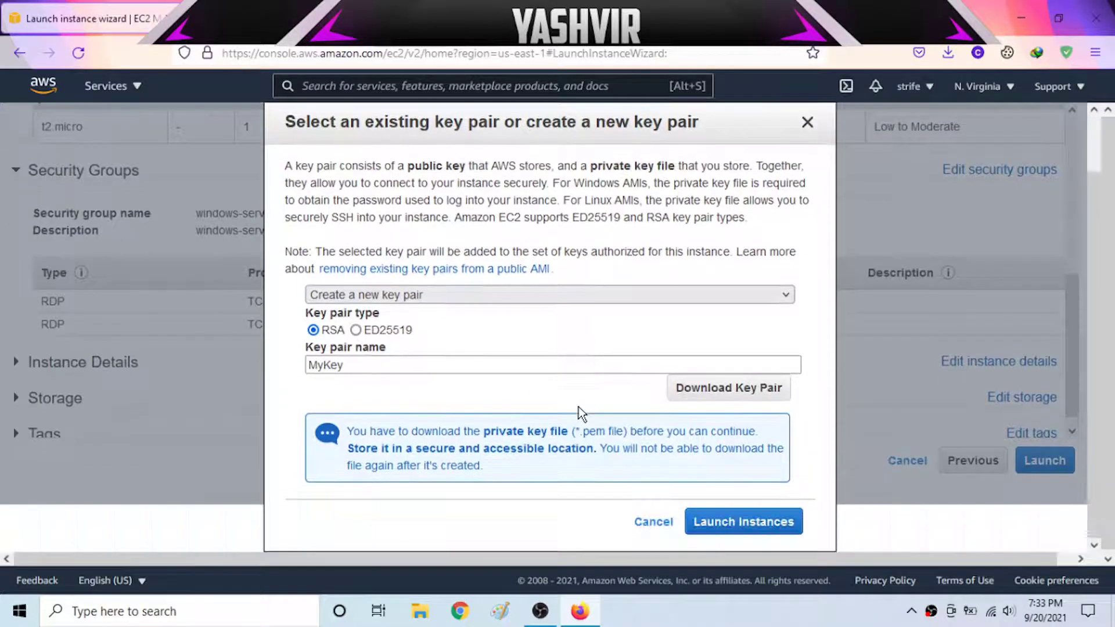
pyautogui.click(741, 531)
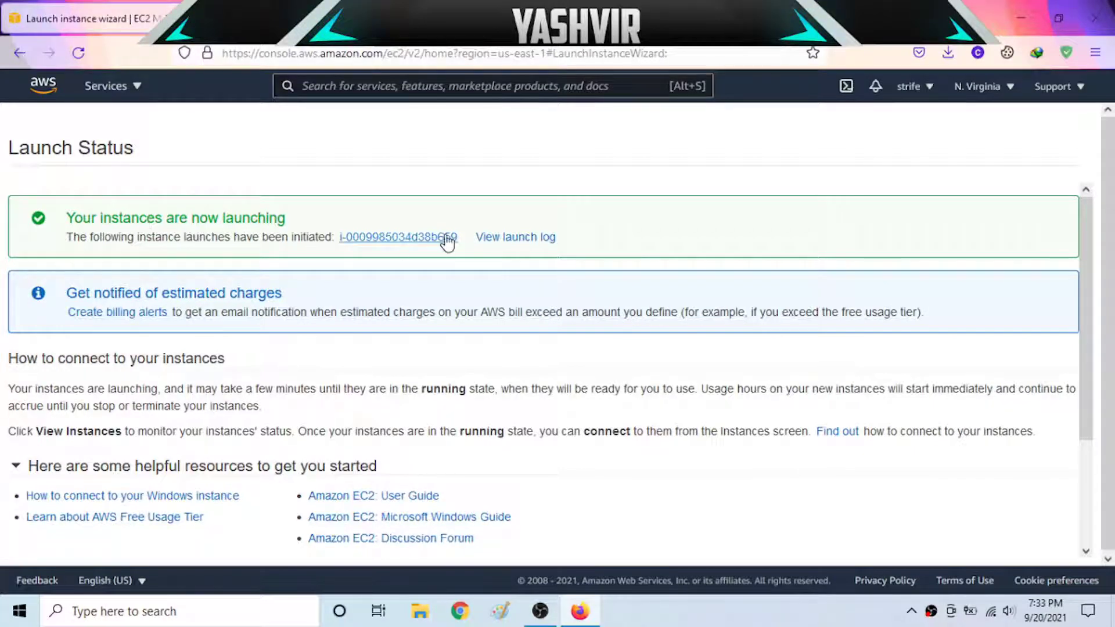
# Open the launched instance in the instances list, refresh its state until it is running, and select it.
pyautogui.click(393, 239)
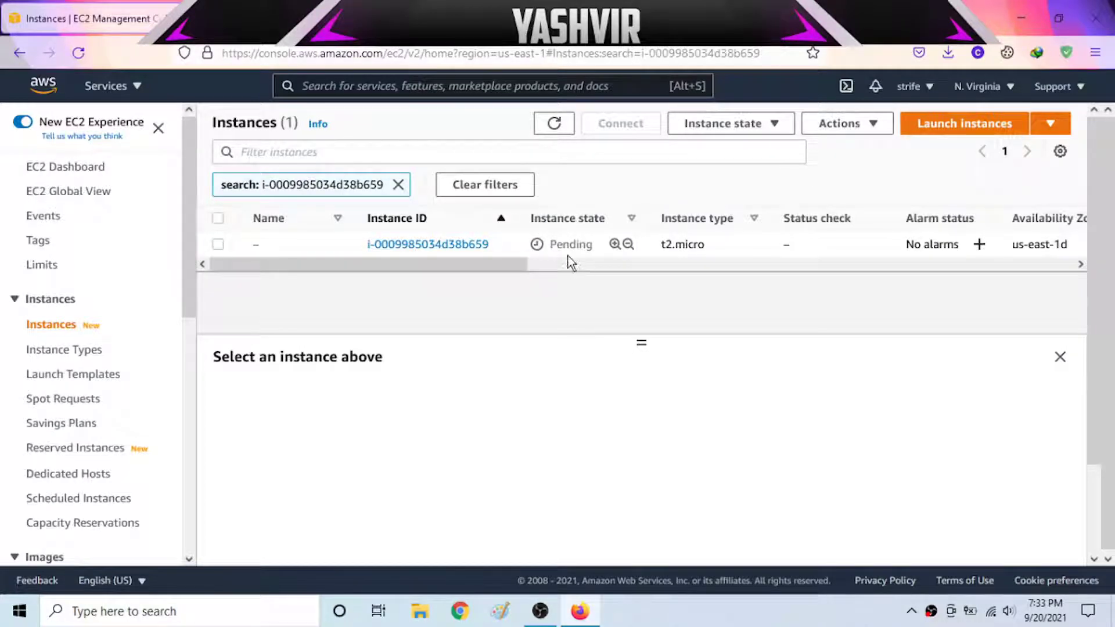
pyautogui.click(555, 124)
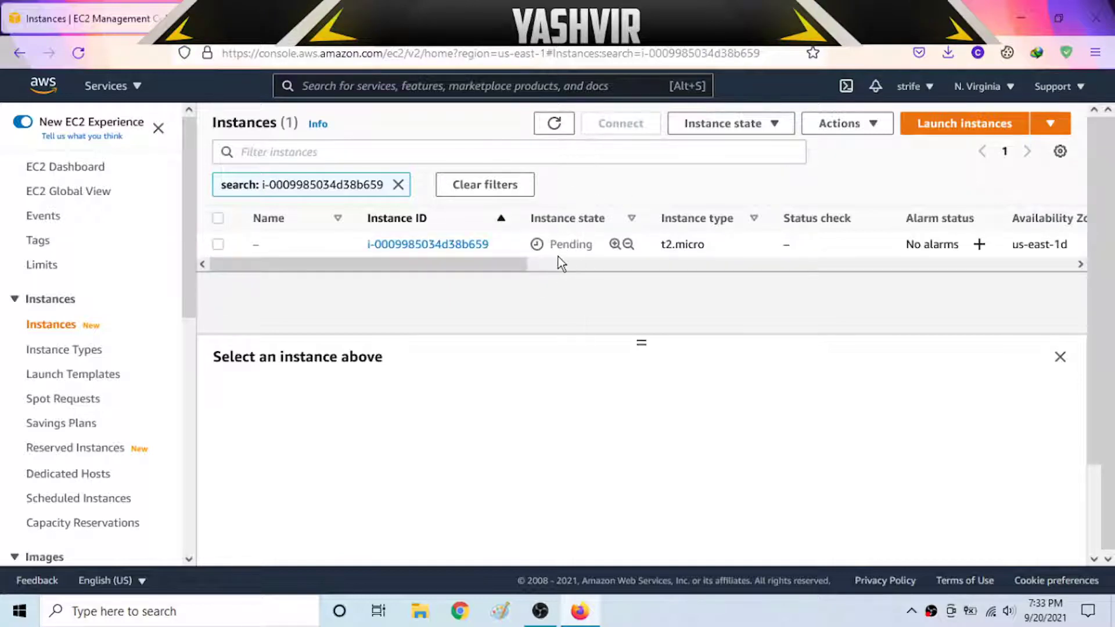
pyautogui.click(553, 124)
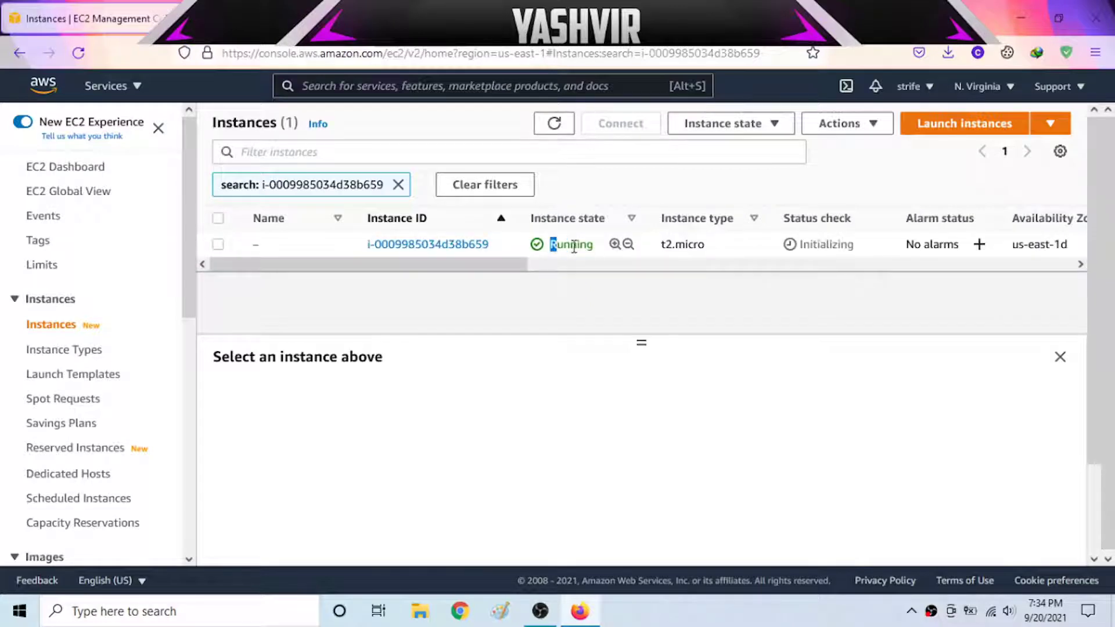
pyautogui.moveTo(574, 247); pyautogui.dragTo(612, 317)
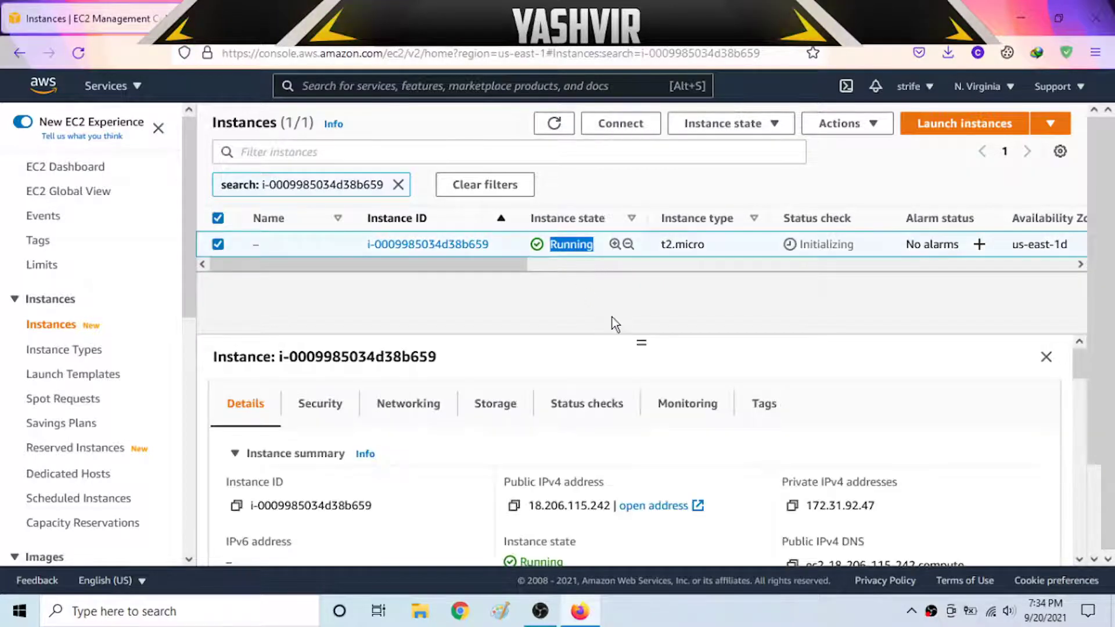
pyautogui.click(612, 317)
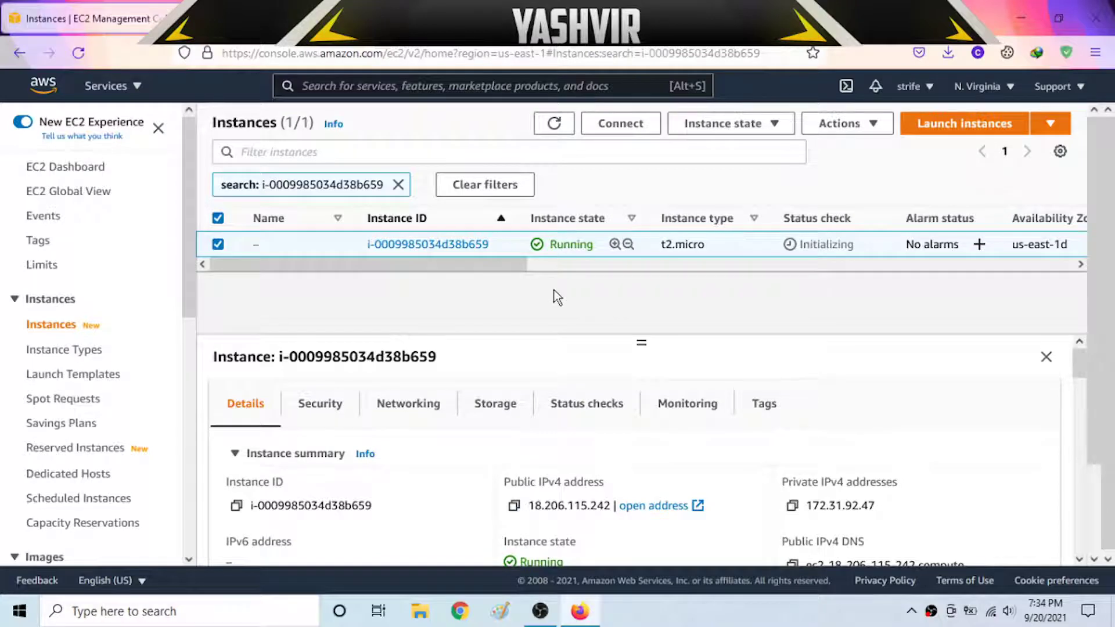
# Open the RDP client connection details for the running instance and select its public DNS name.
pyautogui.rightClick(338, 252)
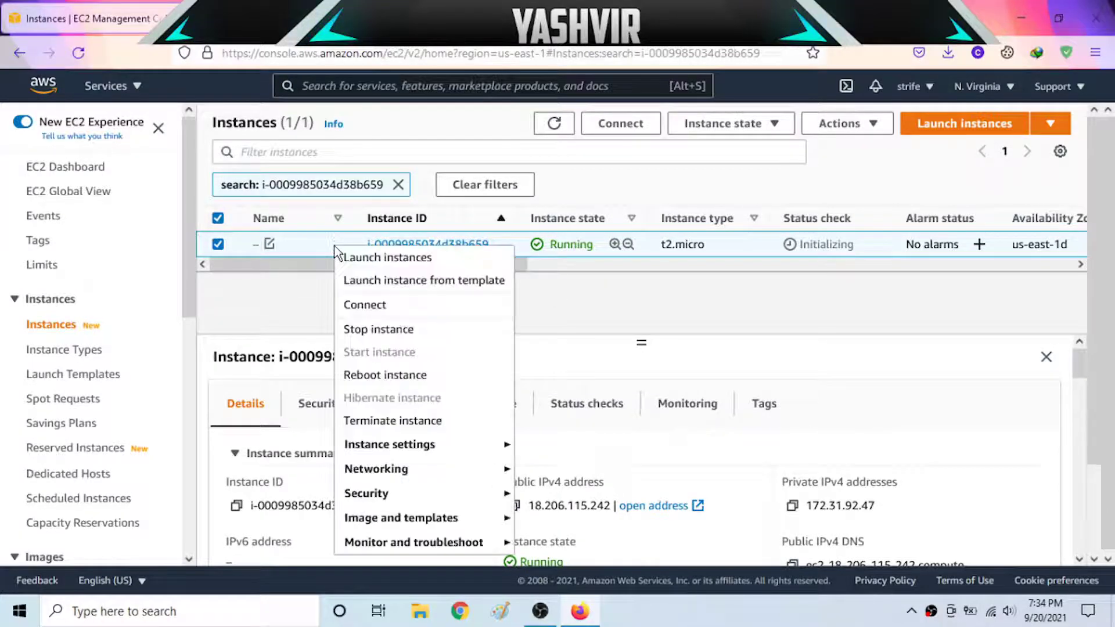
pyautogui.click(371, 306)
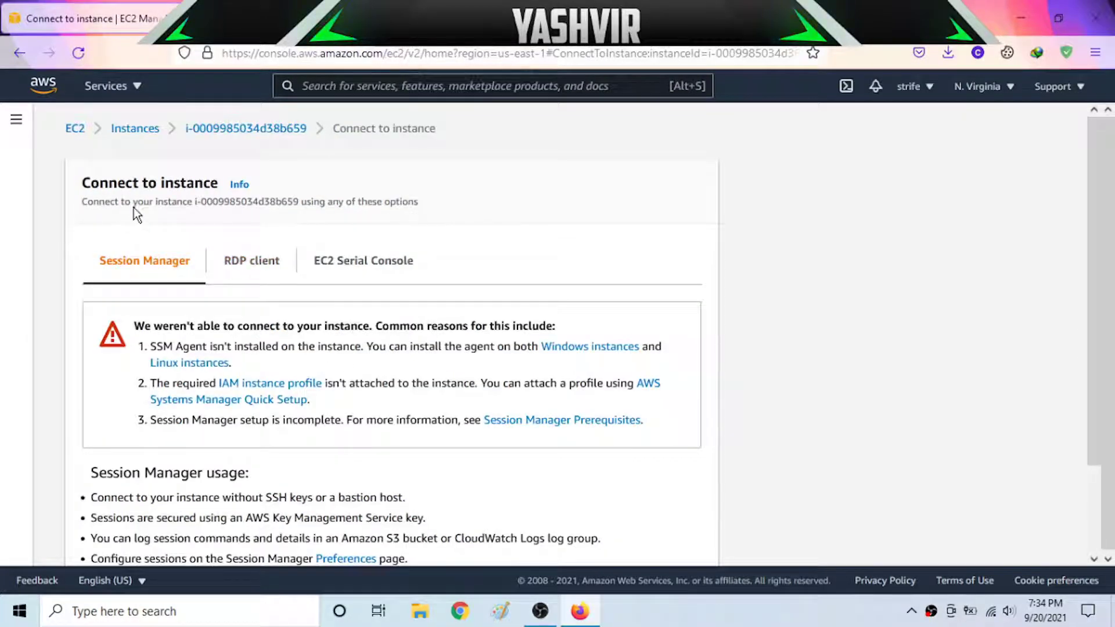
pyautogui.click(256, 268)
pyautogui.scroll(-2, 338, 331)
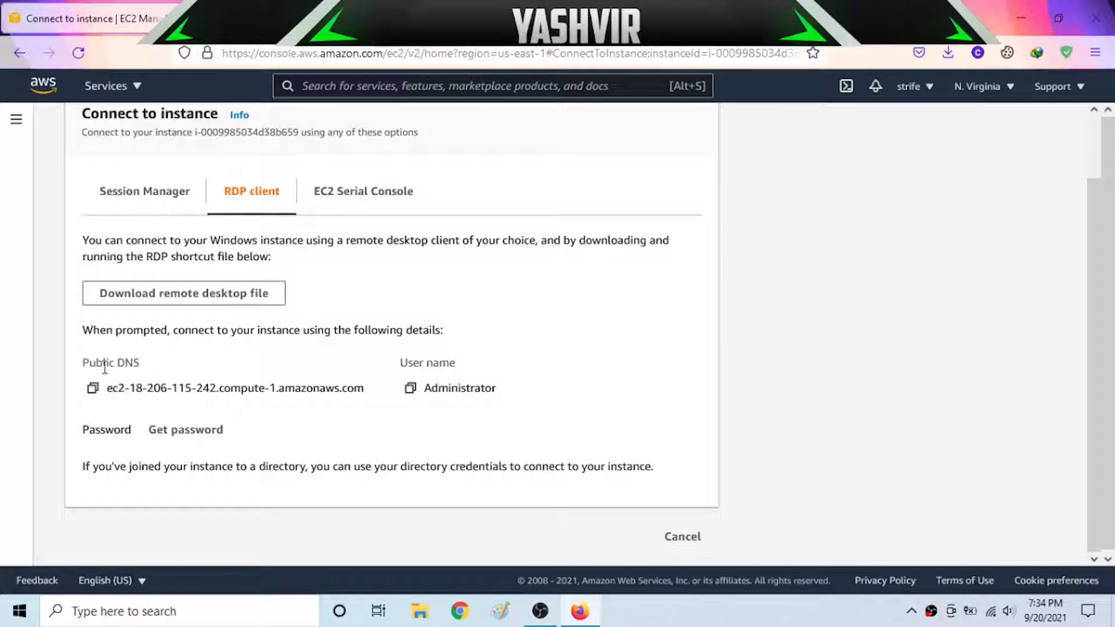
pyautogui.moveTo(109, 387); pyautogui.dragTo(376, 399)
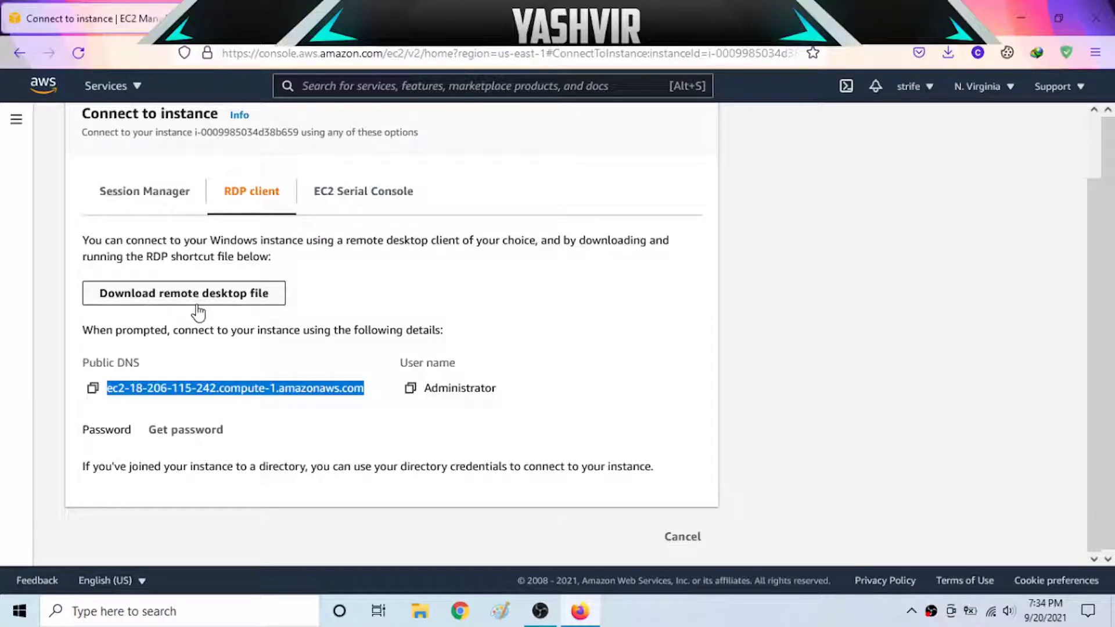
pyautogui.click(121, 611)
pyautogui.write('remote')
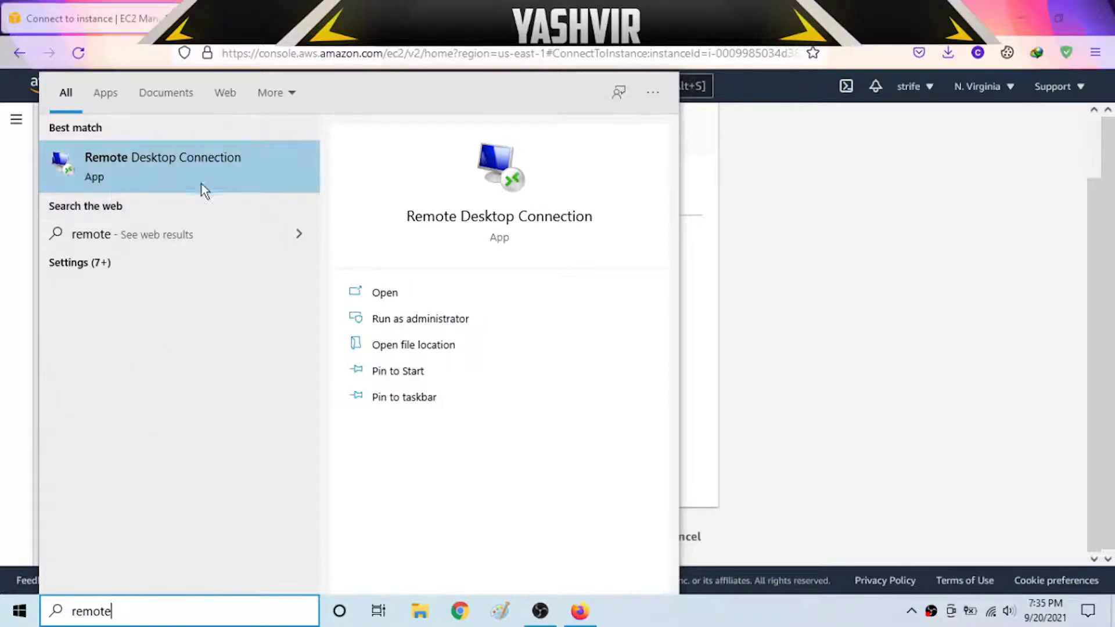
pyautogui.press('Escape')
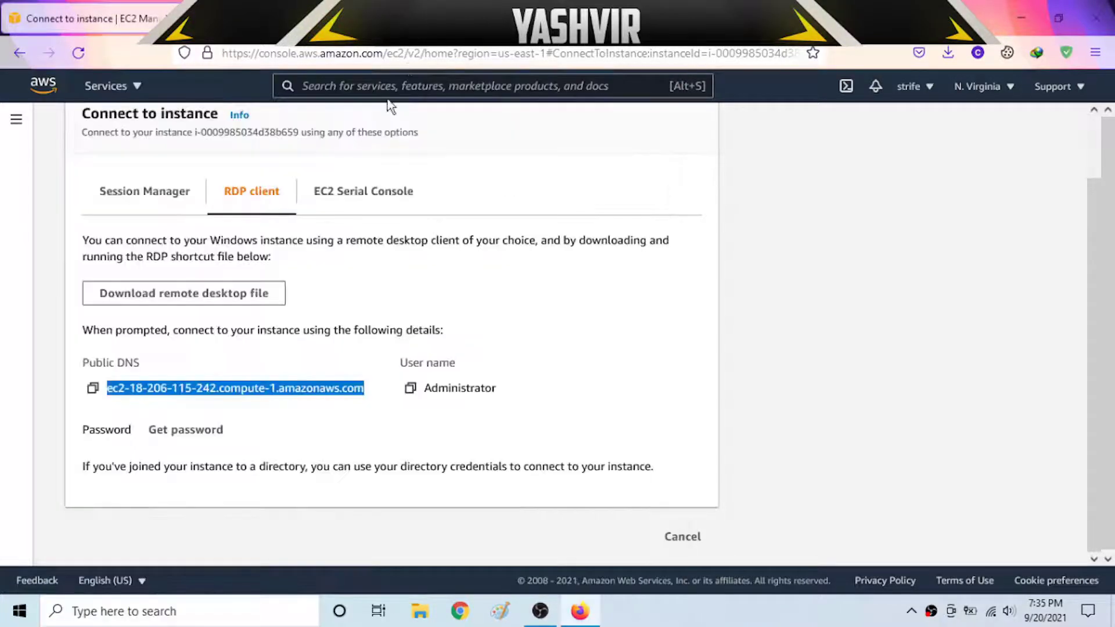
# Download the remote desktop file for the instance.
pyautogui.click(209, 295)
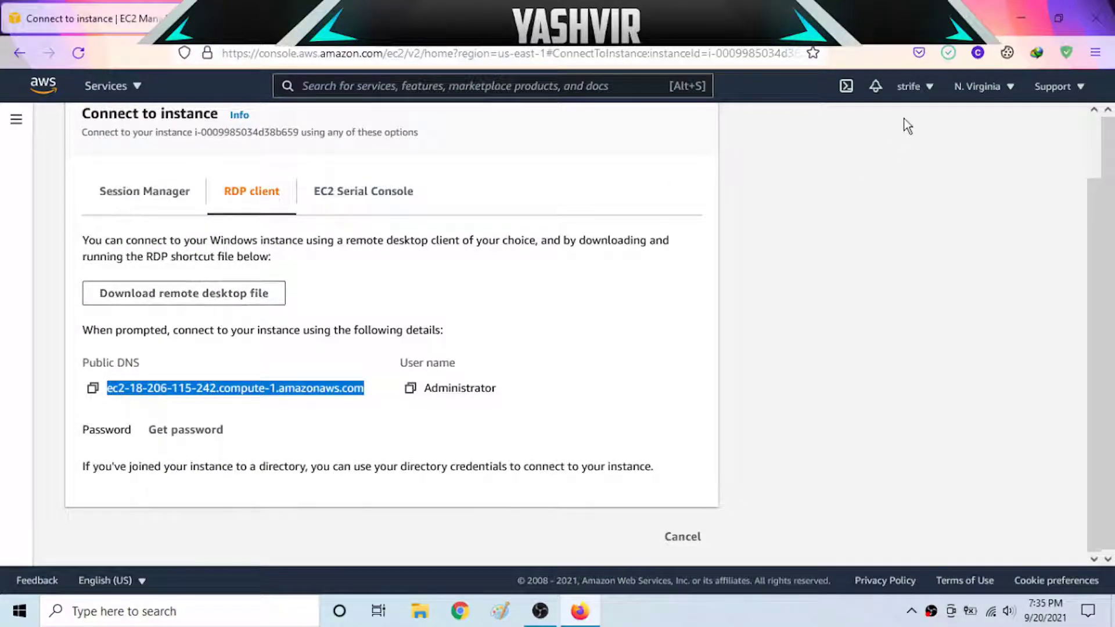
# Open the downloaded remote desktop file and accept connecting to the instance despite the unknown publisher.
pyautogui.click(948, 54)
pyautogui.click(727, 92)
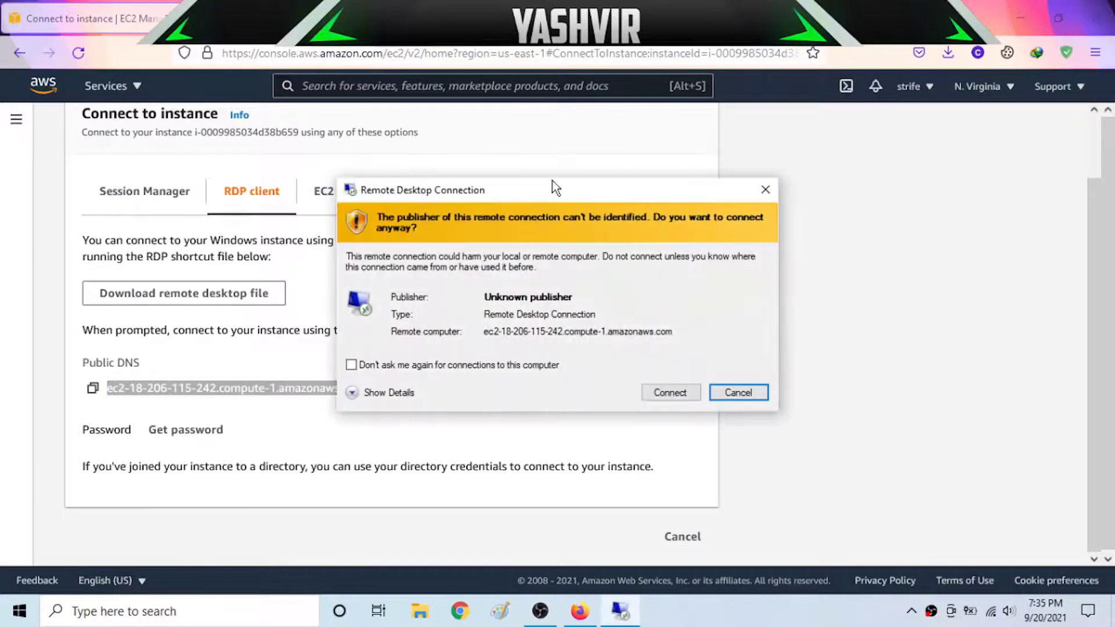
pyautogui.moveTo(552, 180); pyautogui.dragTo(744, 183)
pyautogui.click(852, 399)
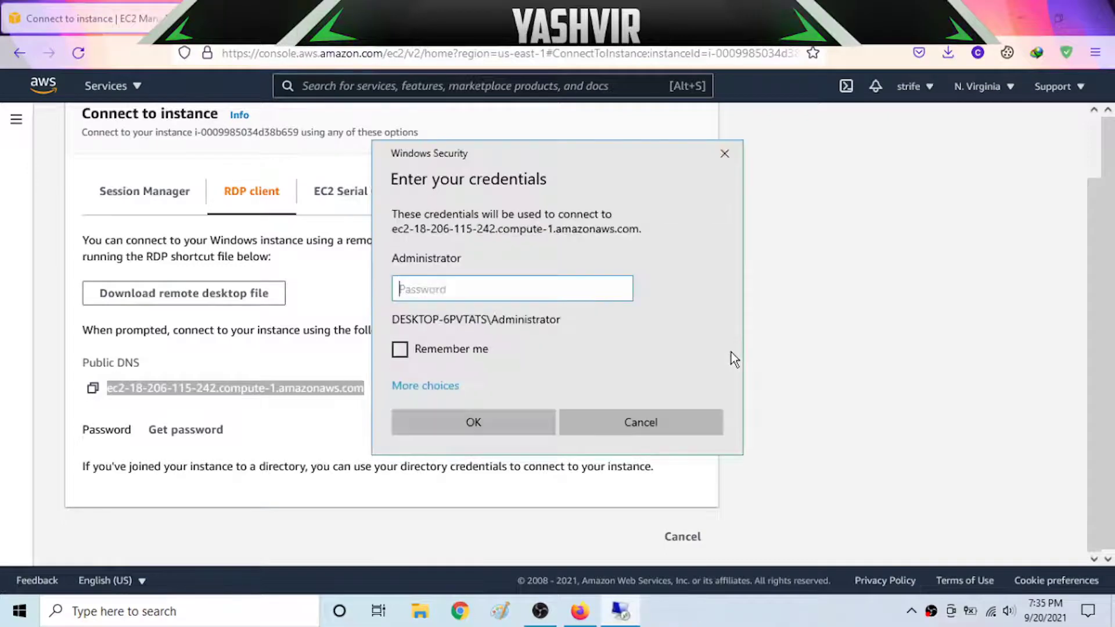
# Return to the browser and open the Windows password retrieval page from the instance's RDP client details.
pyautogui.click(314, 351)
pyautogui.click(620, 611)
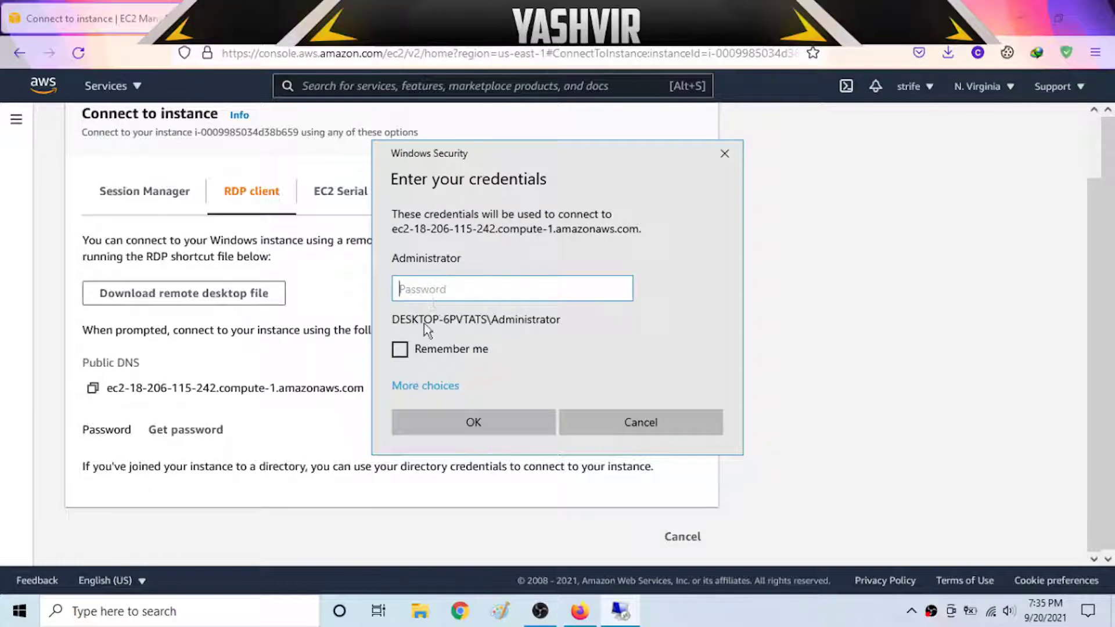
pyautogui.click(5, 353)
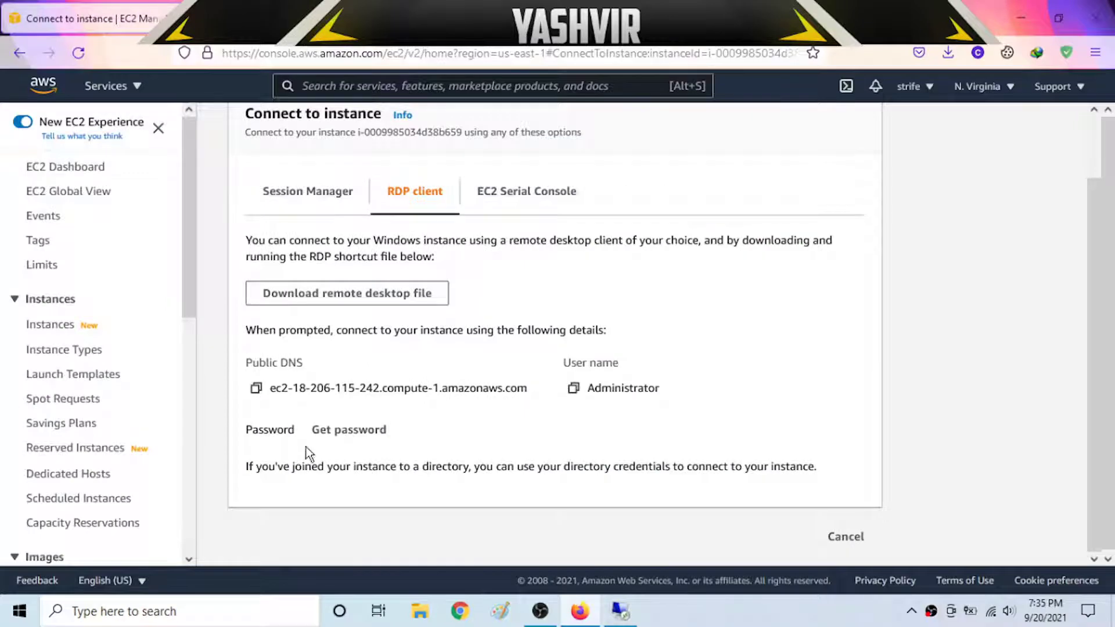
pyautogui.click(347, 430)
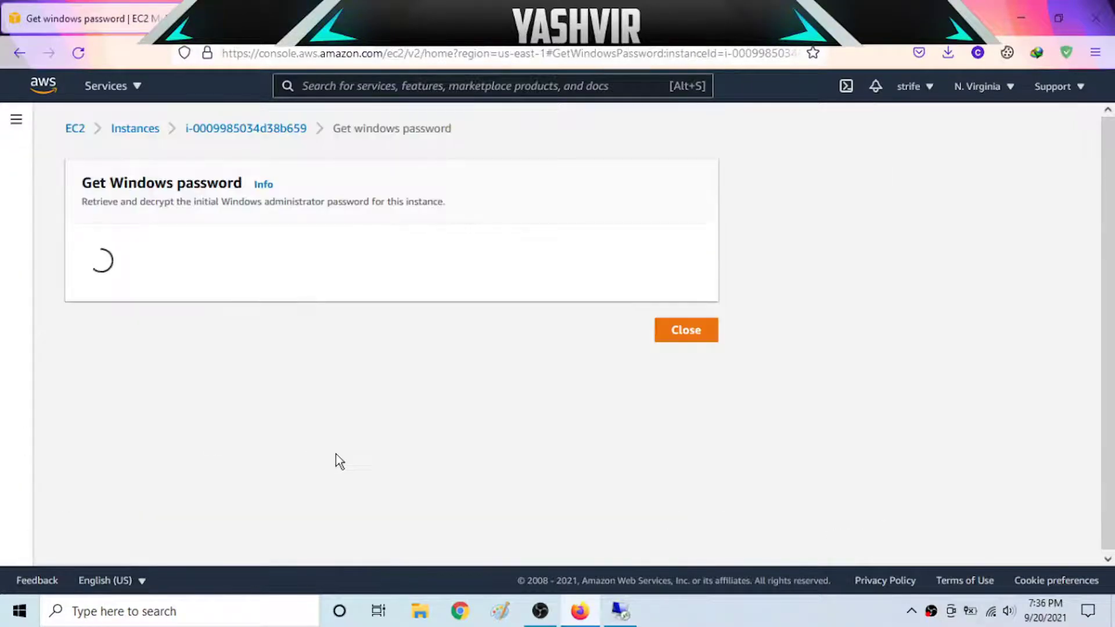
# Load MyKey.pem from the Downloads folder as the instance's private key for password decryption.
pyautogui.scroll(-2, 235, 315)
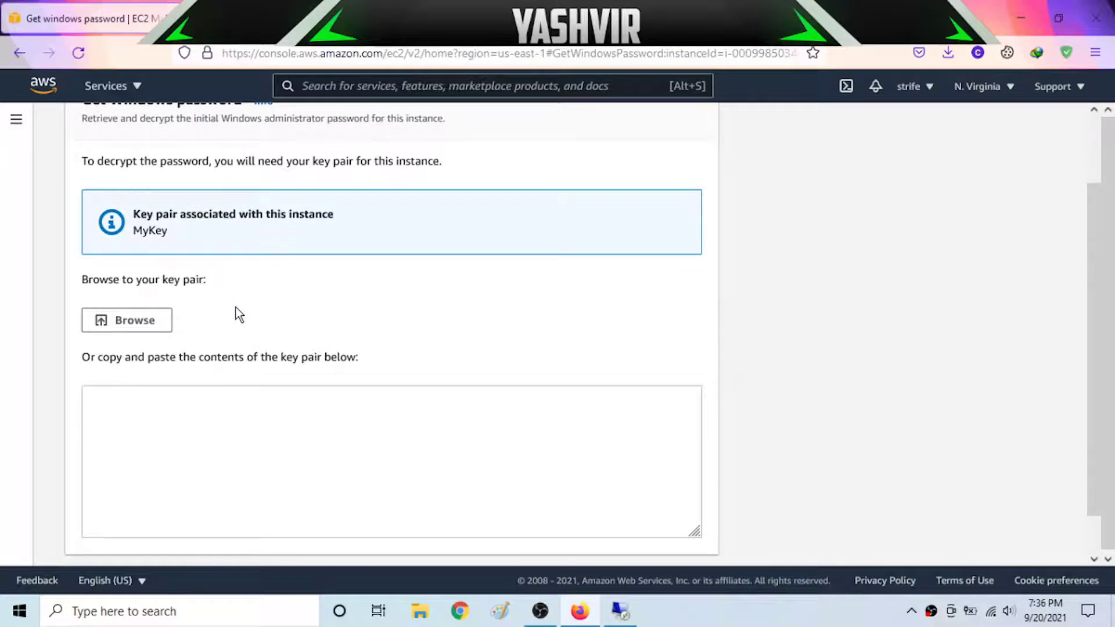
pyautogui.click(119, 324)
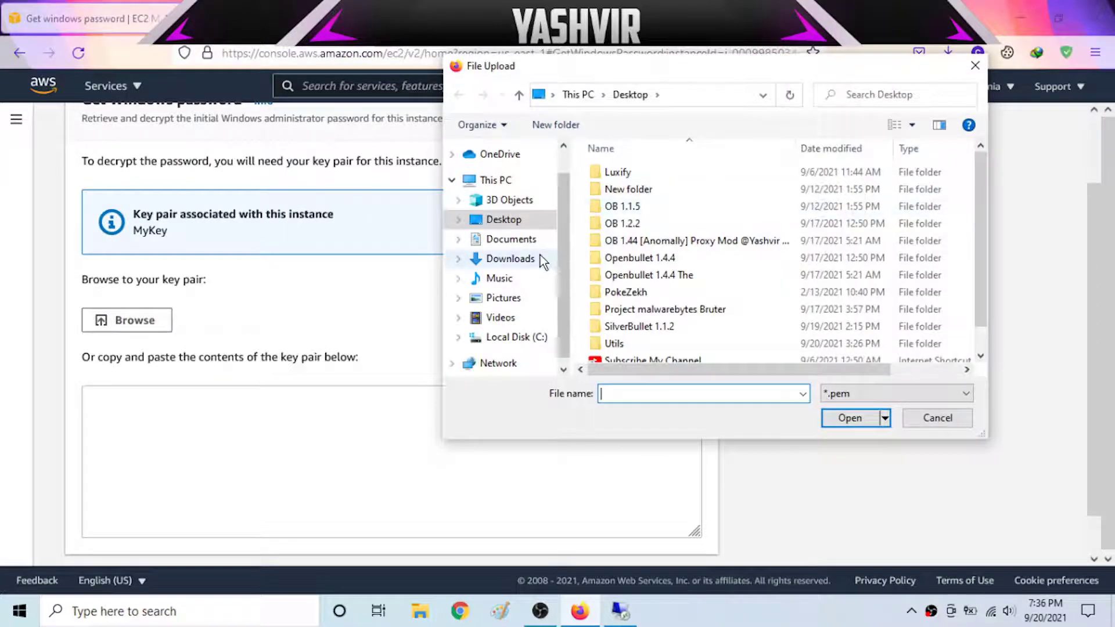
pyautogui.click(522, 267)
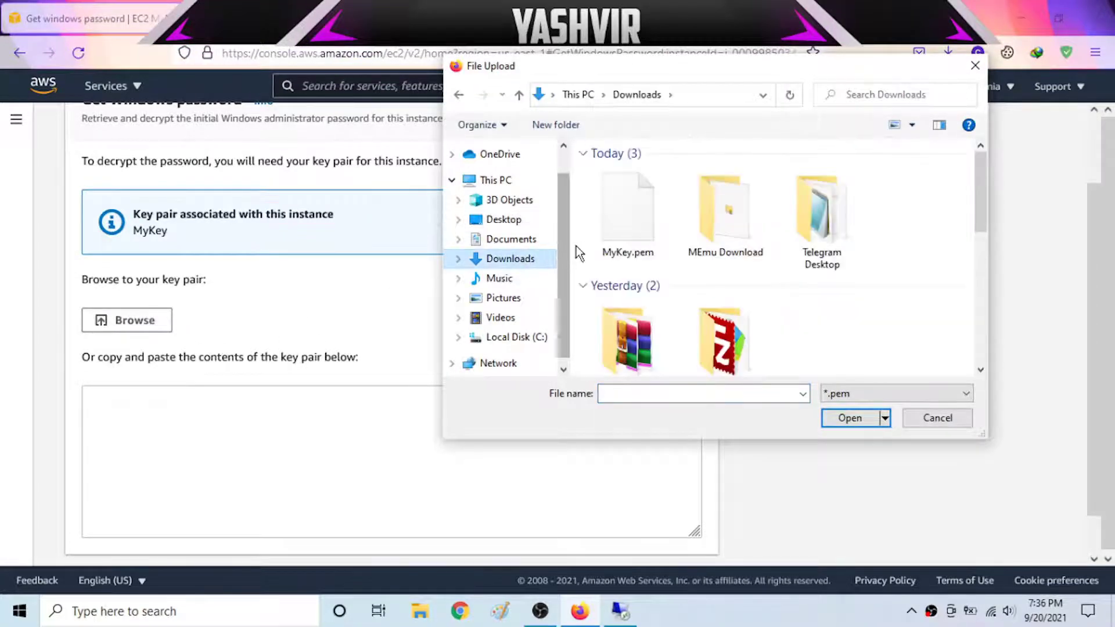
pyautogui.click(622, 233)
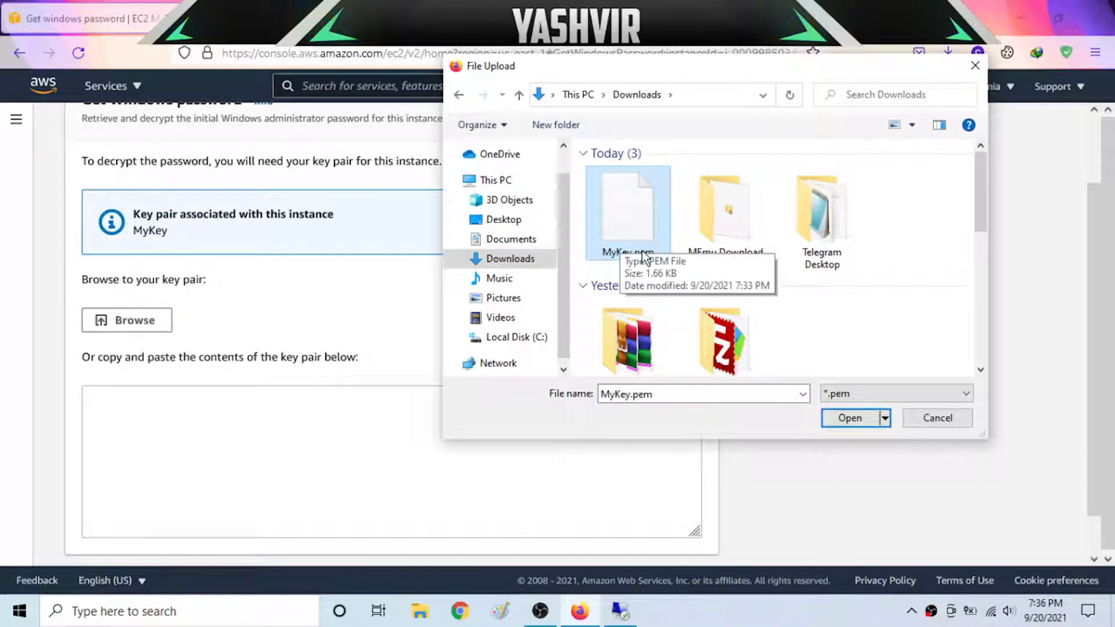
pyautogui.click(830, 418)
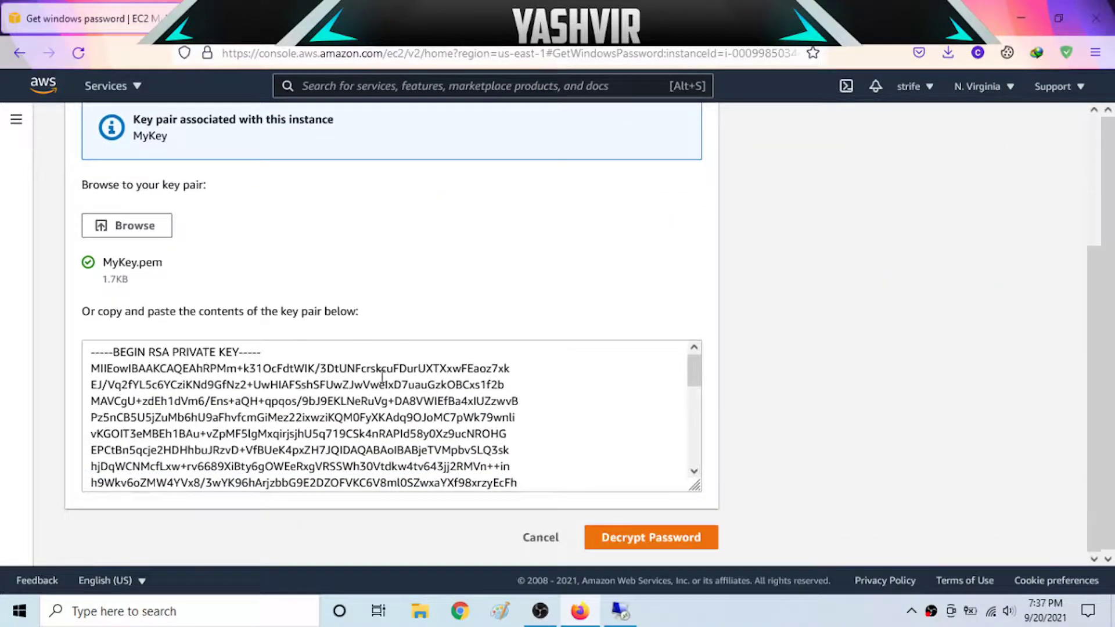
# Decrypt the Windows administrator password with the loaded key and bring it into view in the connection details.
pyautogui.scroll(-4, 386, 407)
pyautogui.scroll(-2, 464, 415)
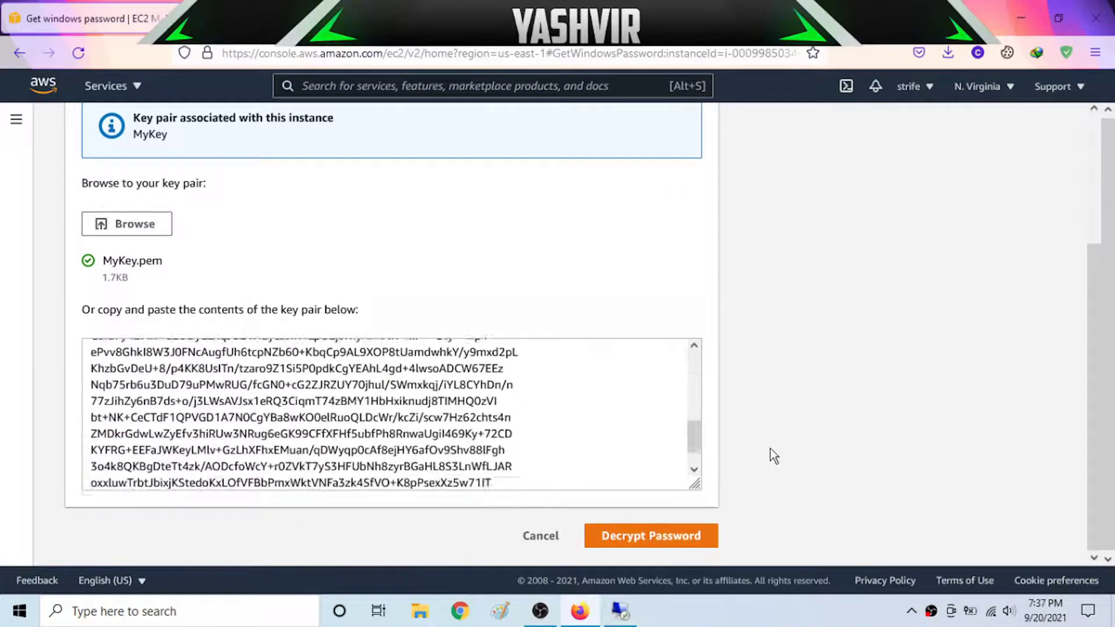
pyautogui.click(623, 537)
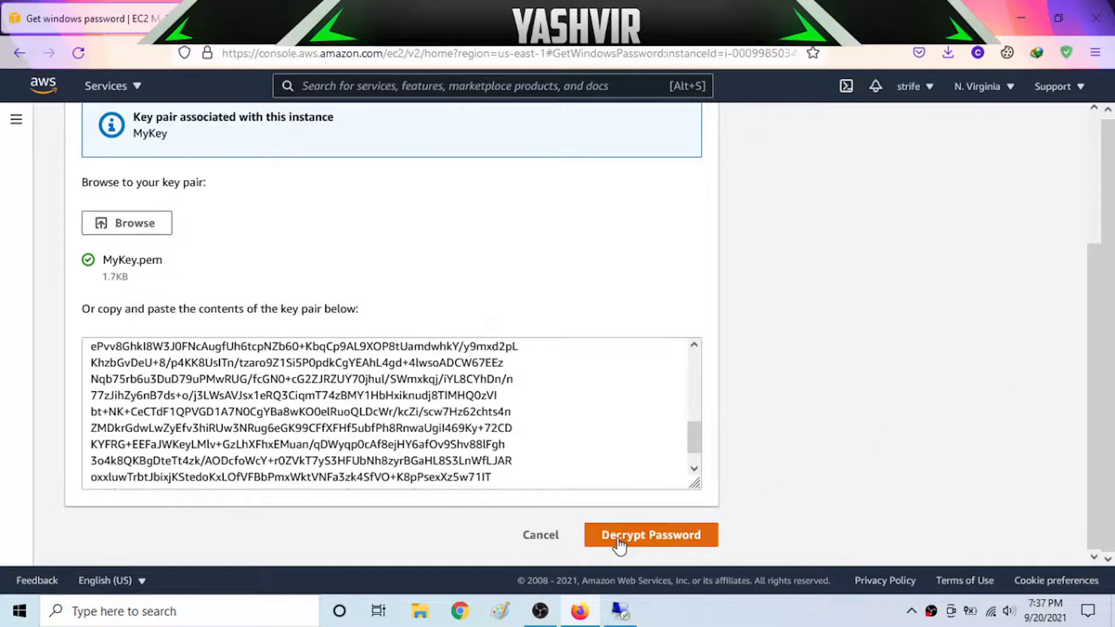
pyautogui.scroll(-3, 732, 439)
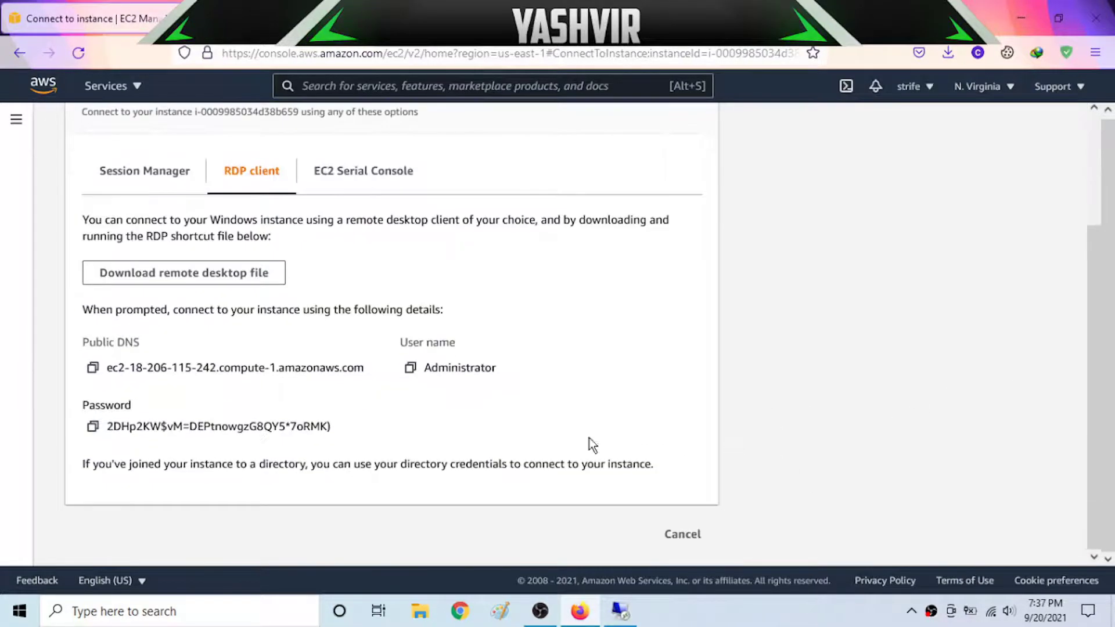
# Copy the decrypted password into the Administrator password field of the remote desktop credentials and connect despite the certificate errors.
pyautogui.click(93, 427)
pyautogui.click(621, 610)
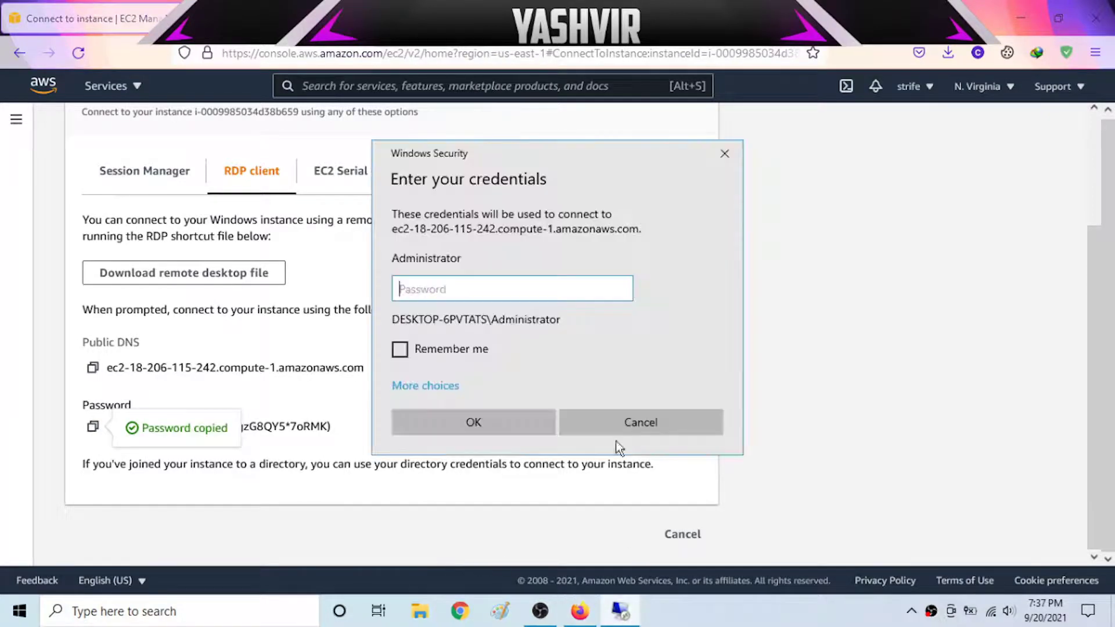
pyautogui.rightClick(435, 290)
pyautogui.click(478, 306)
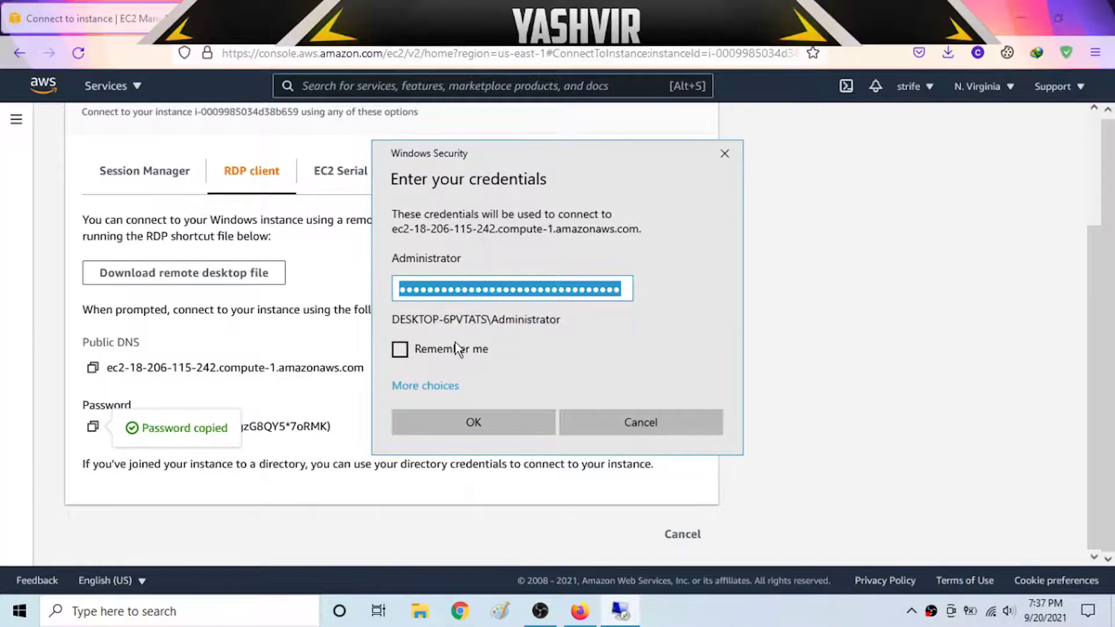
pyautogui.click(518, 432)
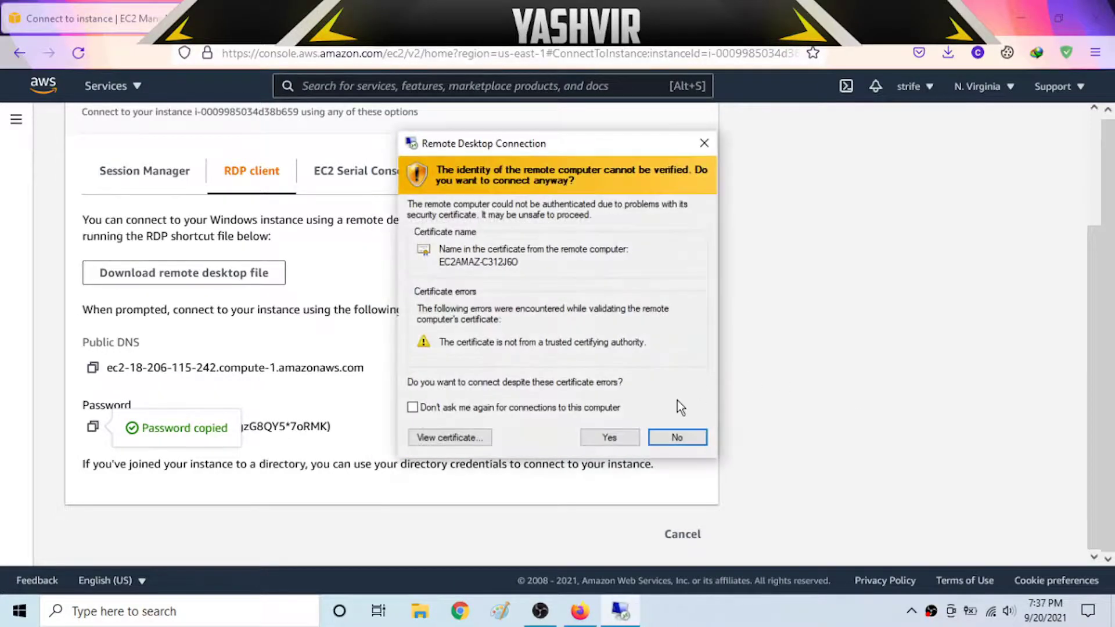
pyautogui.click(617, 436)
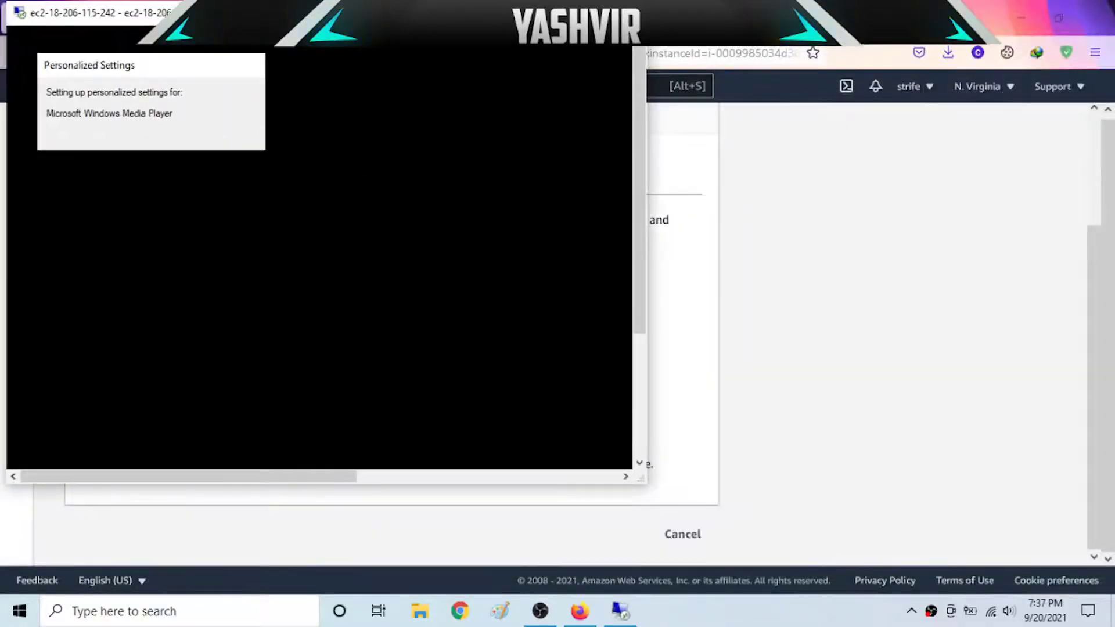
# Reposition and maximize the remote desktop session window, and minimize the browser to reach the local desktop.
pyautogui.moveTo(288, 24); pyautogui.dragTo(560, 93)
pyautogui.click(858, 81)
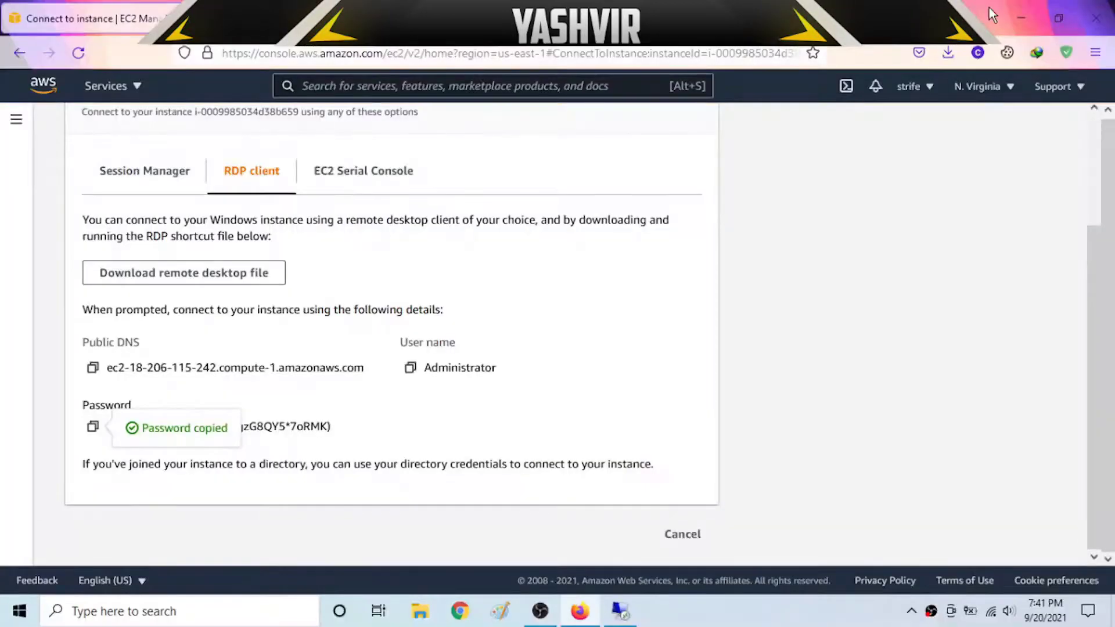
pyautogui.click(1019, 10)
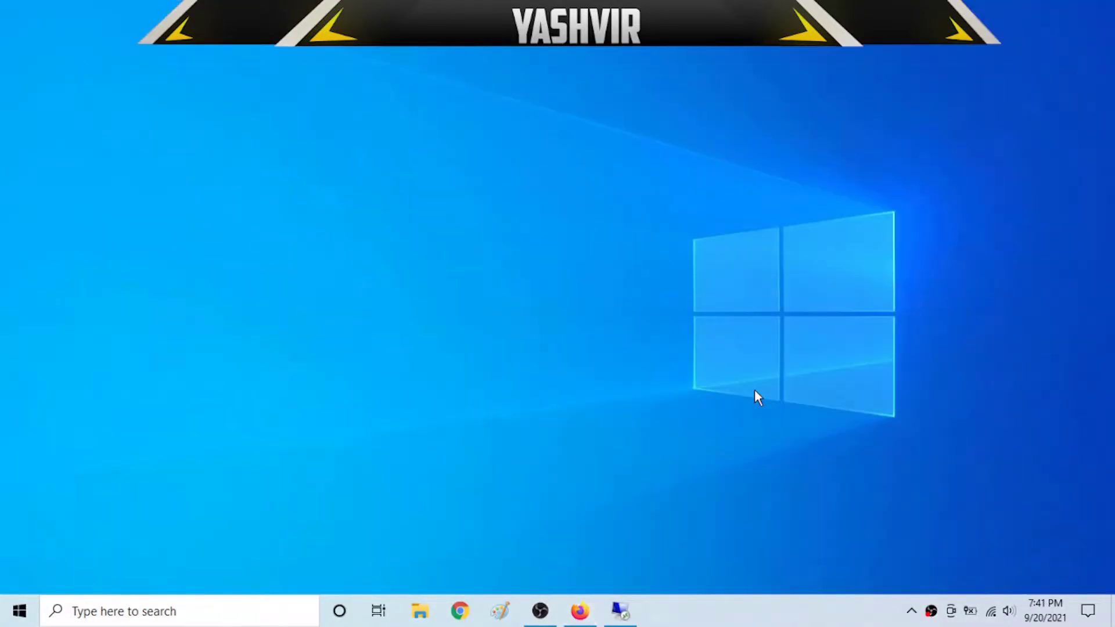